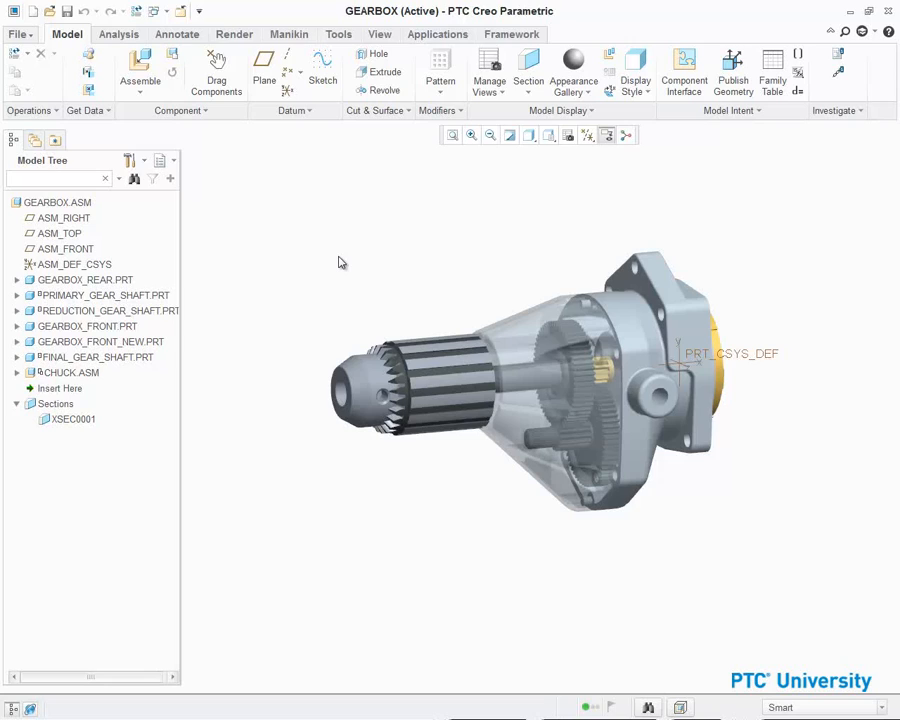
- Hide the GEARBOX_FRONT.PRT component in the gearbox assembly
click(118, 330)
right_click(119, 333)
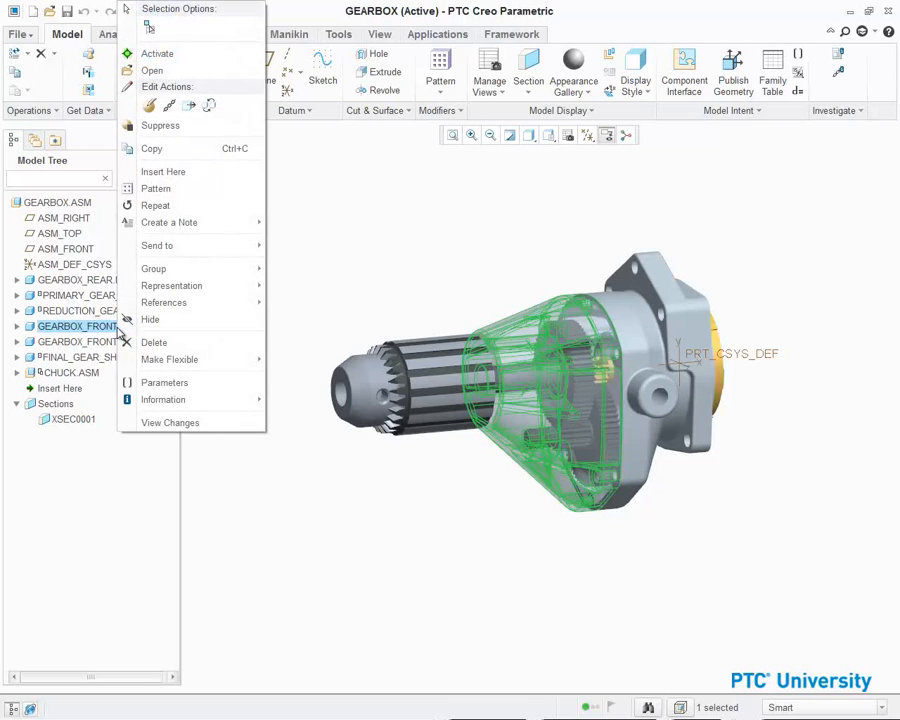
click(150, 319)
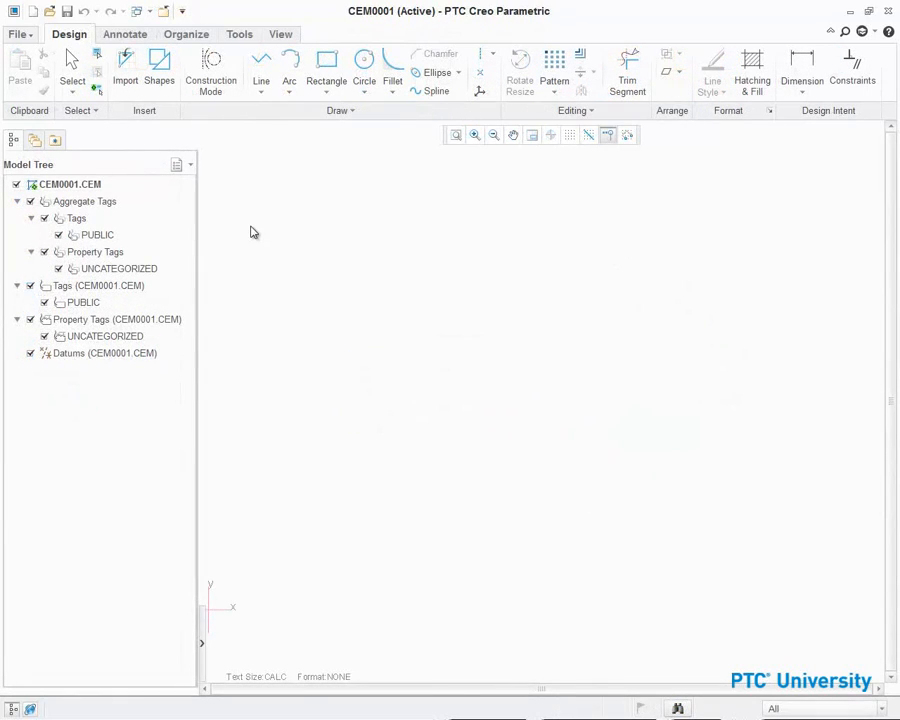
- Import the XSEC0001 cross section of gearbox.asm into the layout using layout colour and without hatching
click(127, 72)
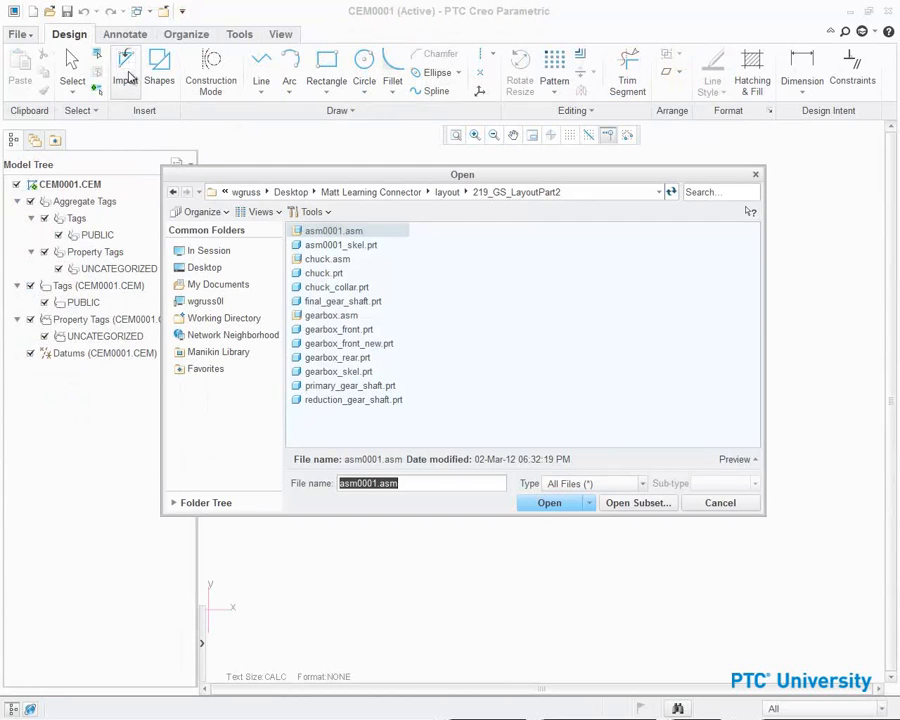
click(322, 315)
click(543, 505)
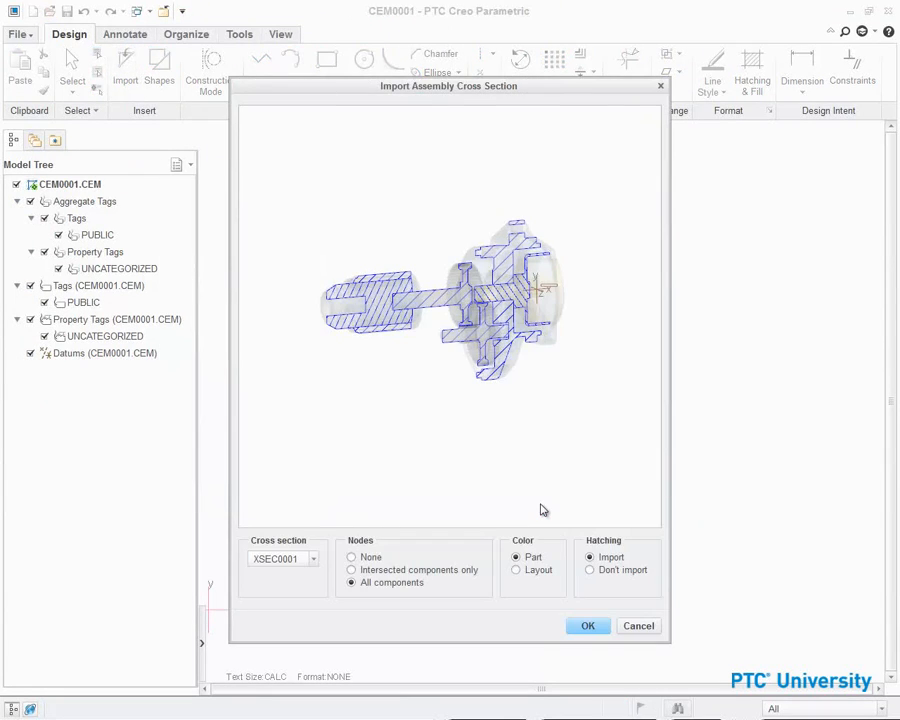
click(310, 562)
click(529, 575)
click(606, 572)
click(589, 626)
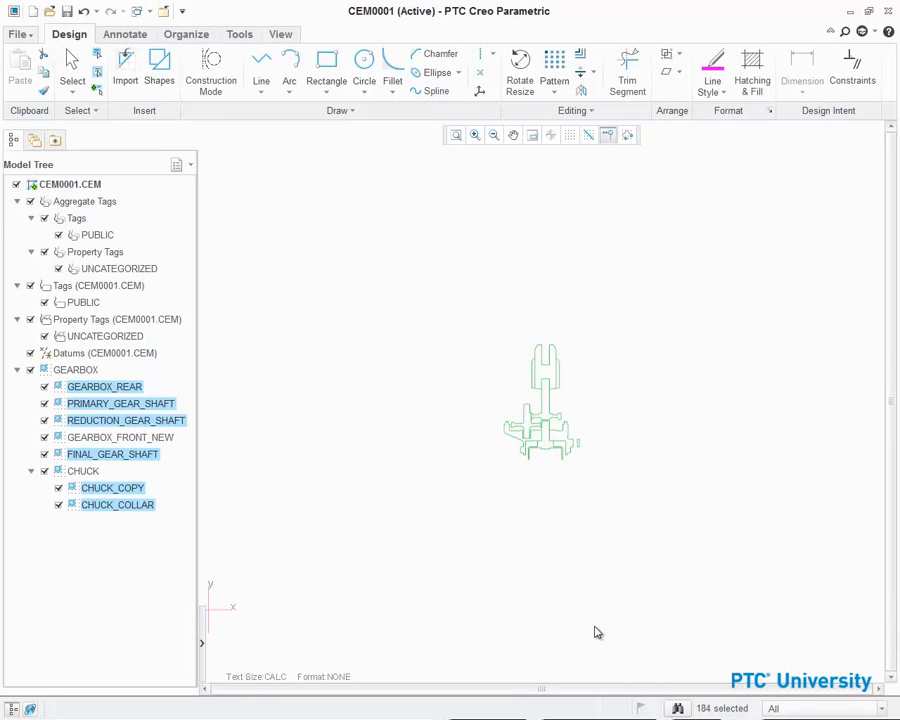
- Select all the imported section geometry and rotate it 90 degrees so the shaft lies horizontally
drag(440, 287, 643, 470)
click(516, 66)
drag(587, 336, 492, 374)
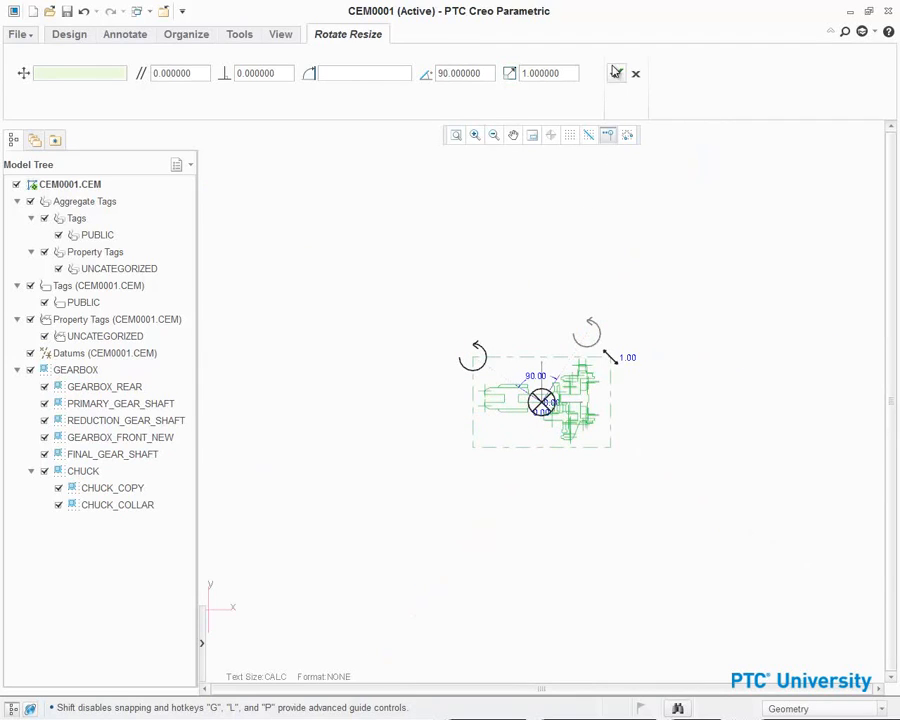
click(616, 72)
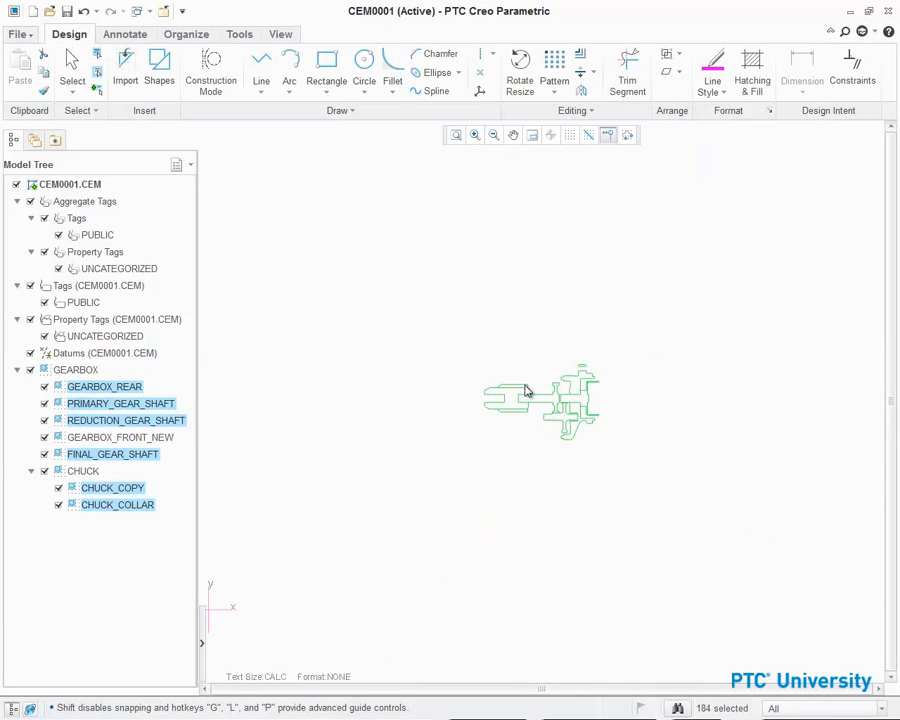
- Move the imported section geometry closer to the layout's coordinate system
mouse_move(527, 390)
mouse_down()
mouse_move(290, 566)
mouse_move(271, 555)
mouse_move(283, 555)
mouse_up()
scroll(249, 586, up, 3)
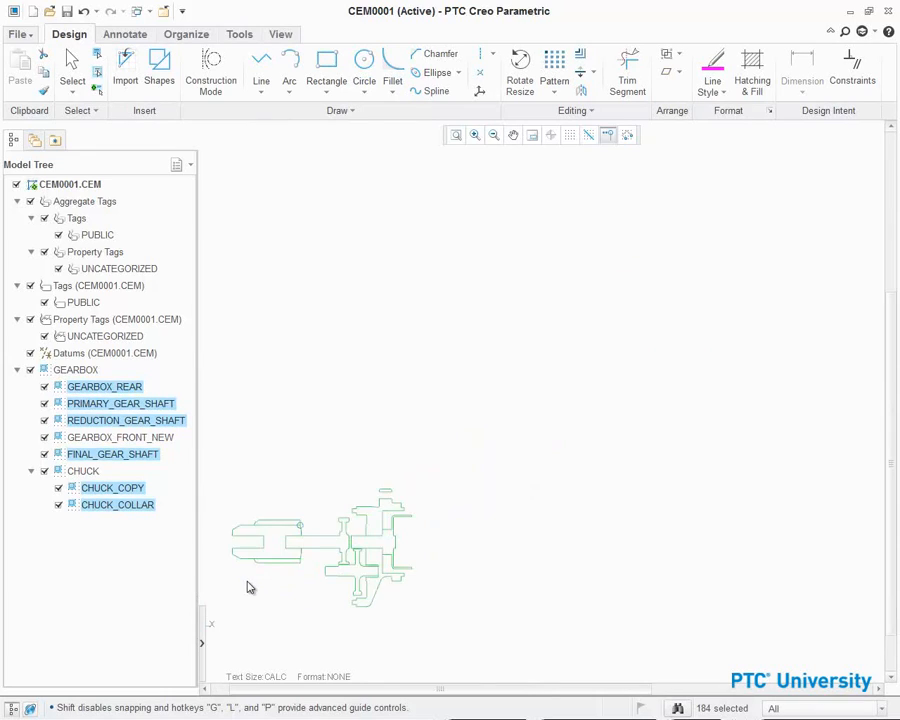
middle_drag(285, 482, 480, 338)
scroll(478, 432, up, 3)
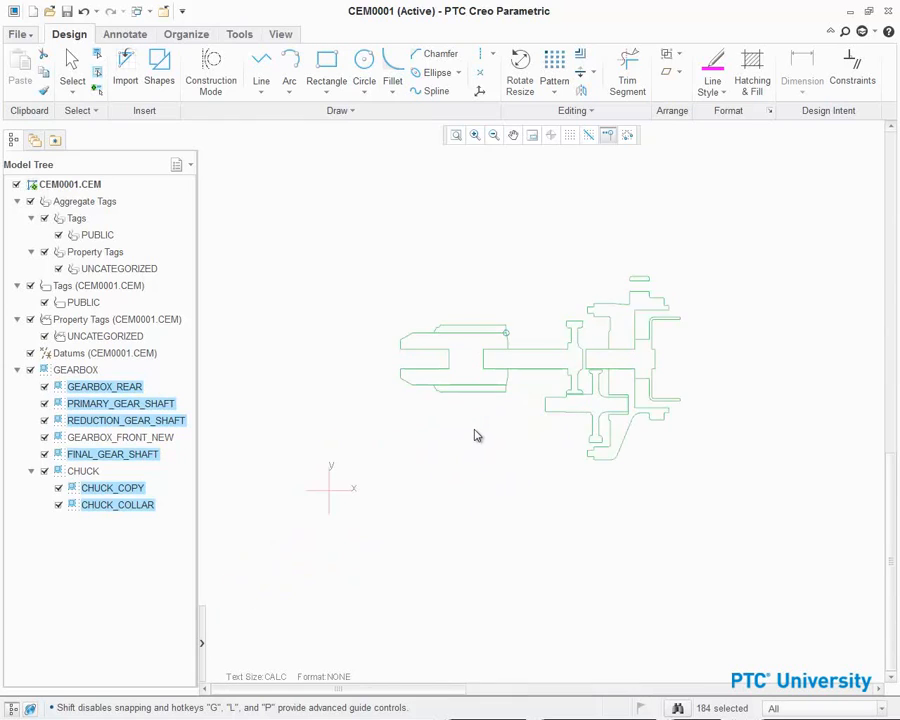
- Highlight each gearbox component in the tree to identify its geometry in the section
scroll(476, 435, up, 3)
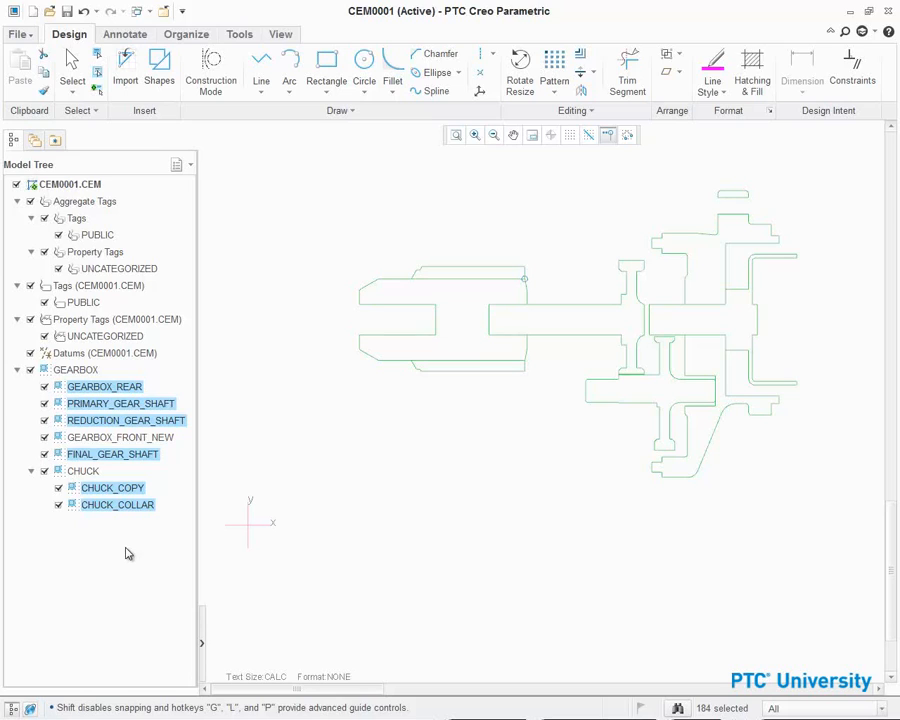
click(115, 454)
click(127, 435)
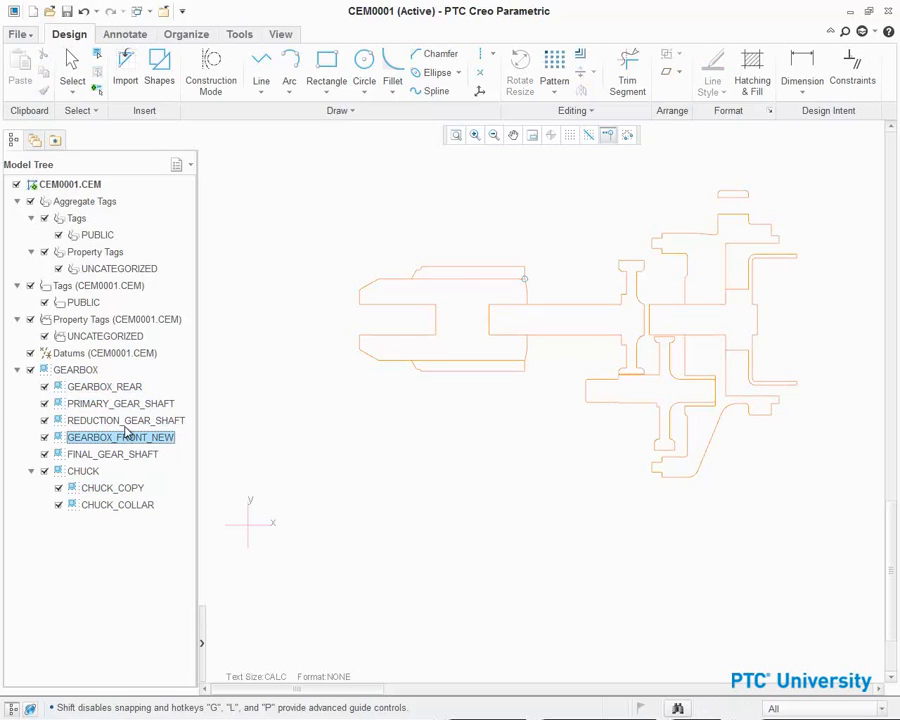
click(130, 420)
click(130, 404)
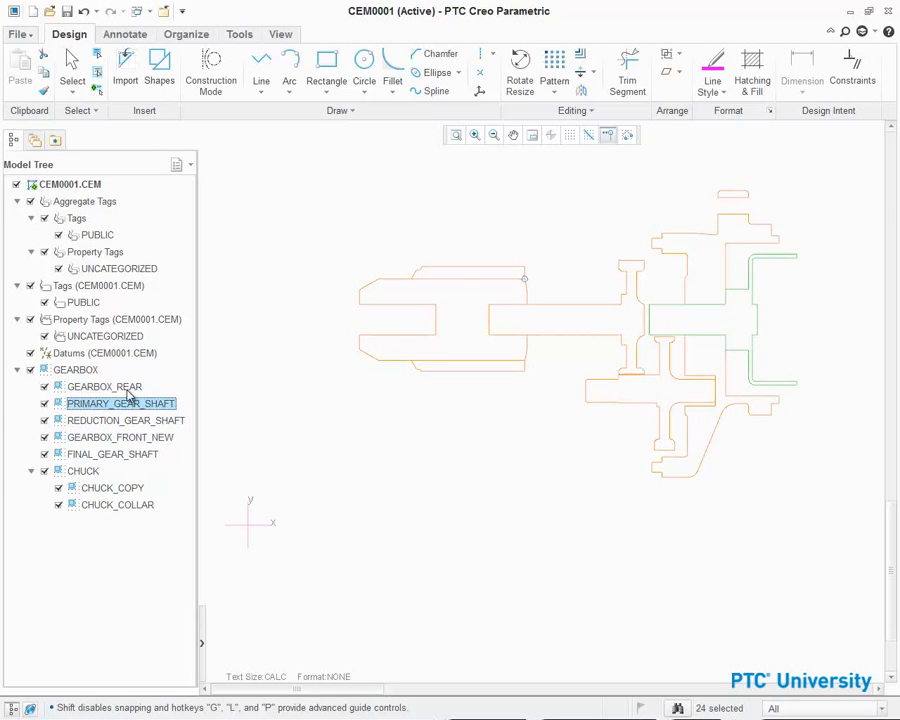
click(128, 388)
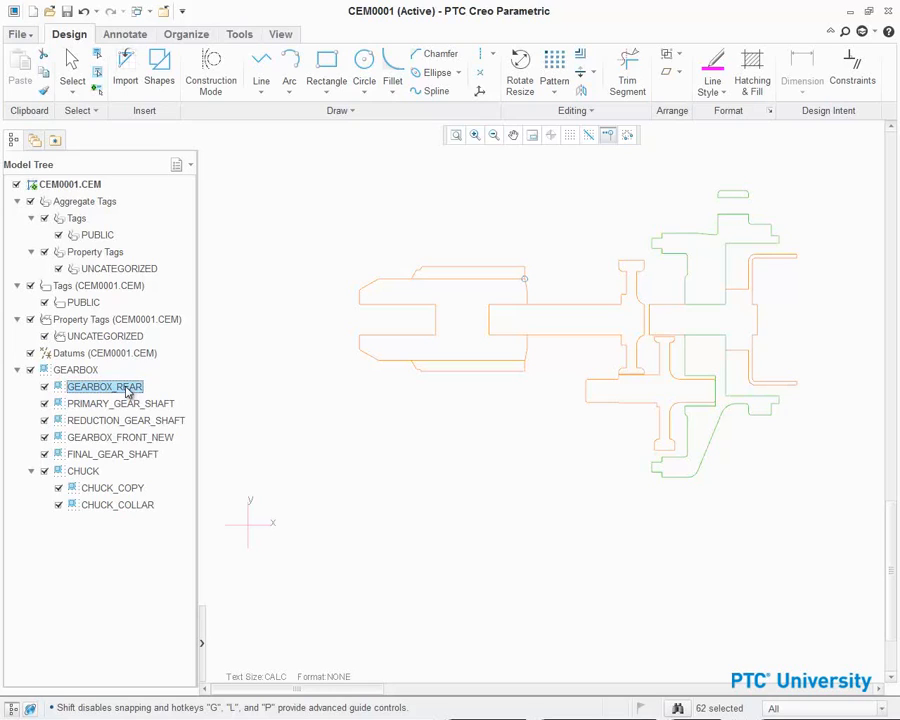
click(245, 397)
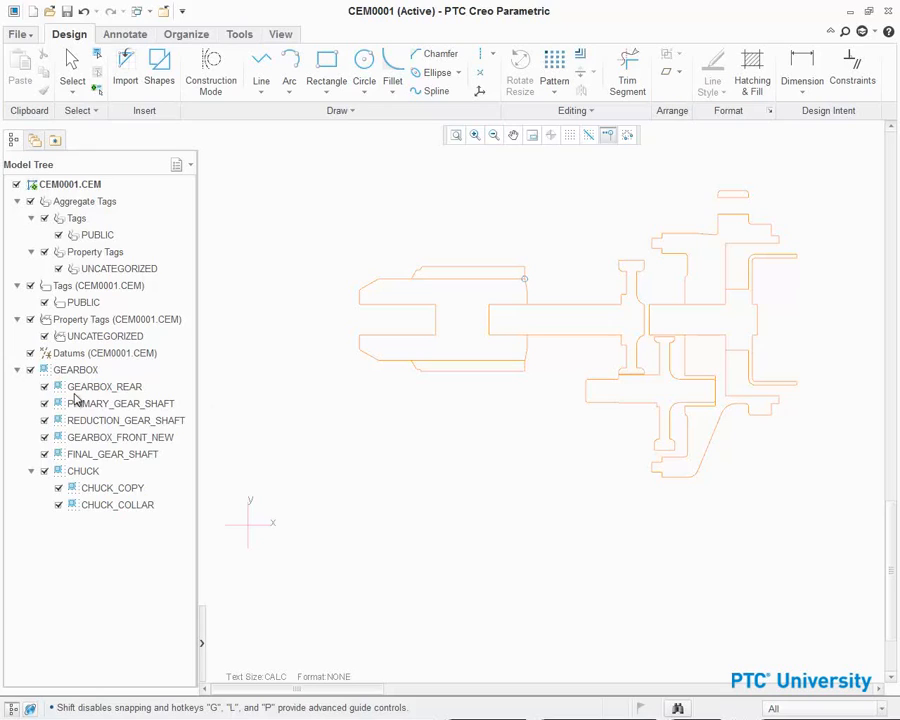
- Hide the PRIMARY_GEAR_SHAFT, REDUCTION_GEAR_SHAFT, GEARBOX_FRONT_NEW and FINAL_GEAR_SHAFT section geometry
click(44, 403)
click(44, 420)
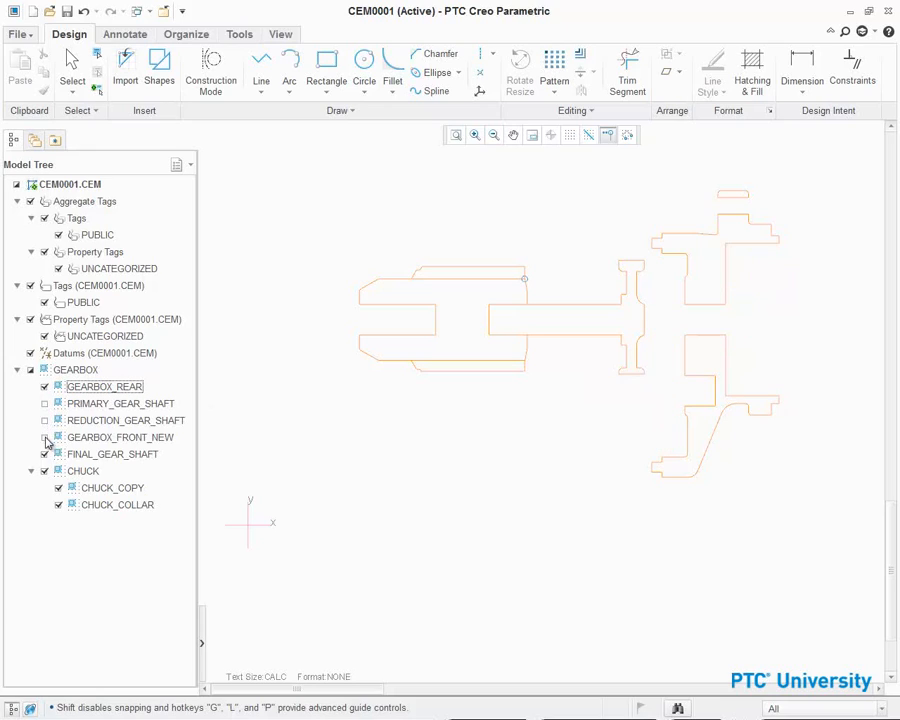
click(44, 437)
click(44, 454)
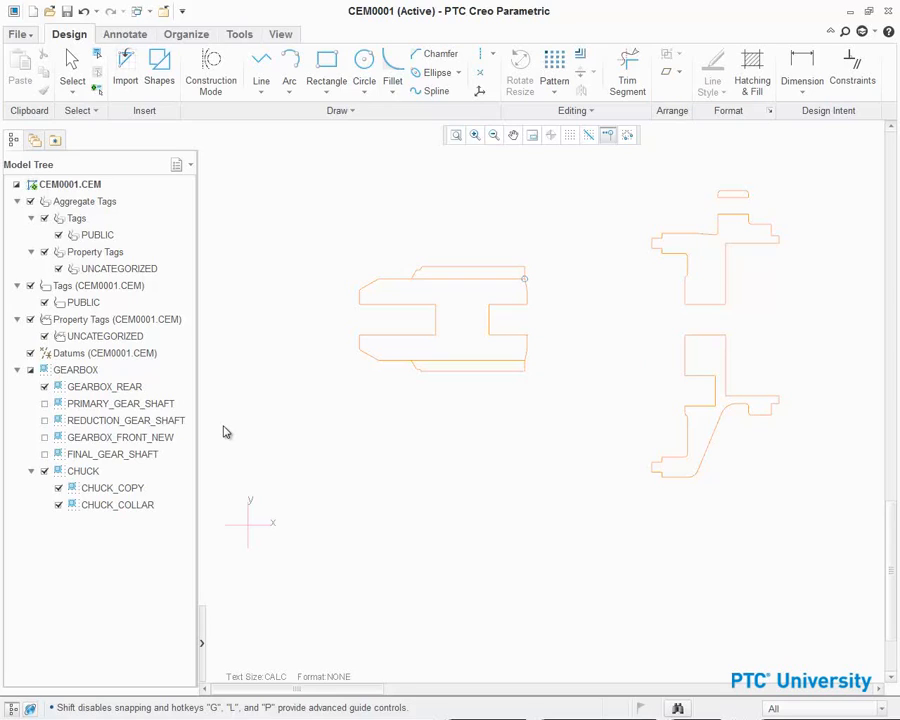
- Draw a horizontal centerline along the gearbox's shaft axis across the whole section
click(434, 326)
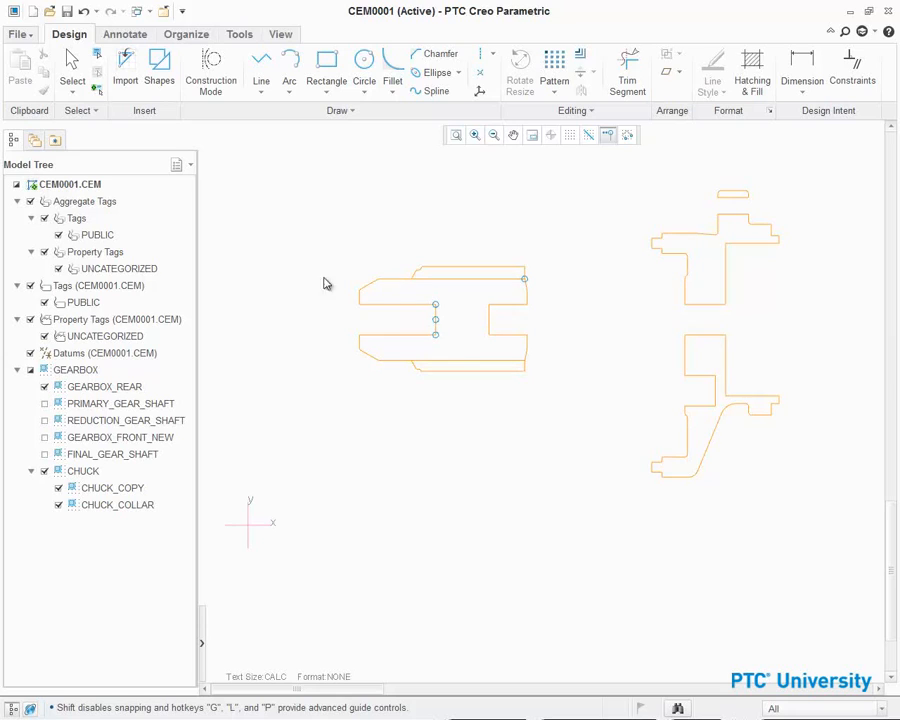
click(480, 53)
click(276, 319)
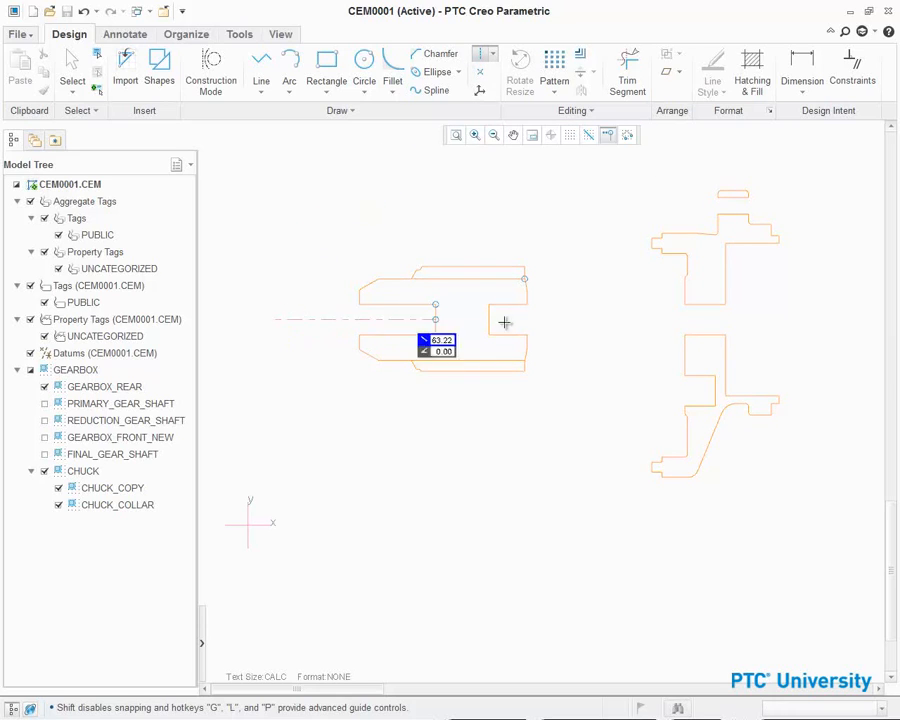
click(846, 319)
middle_click(842, 287)
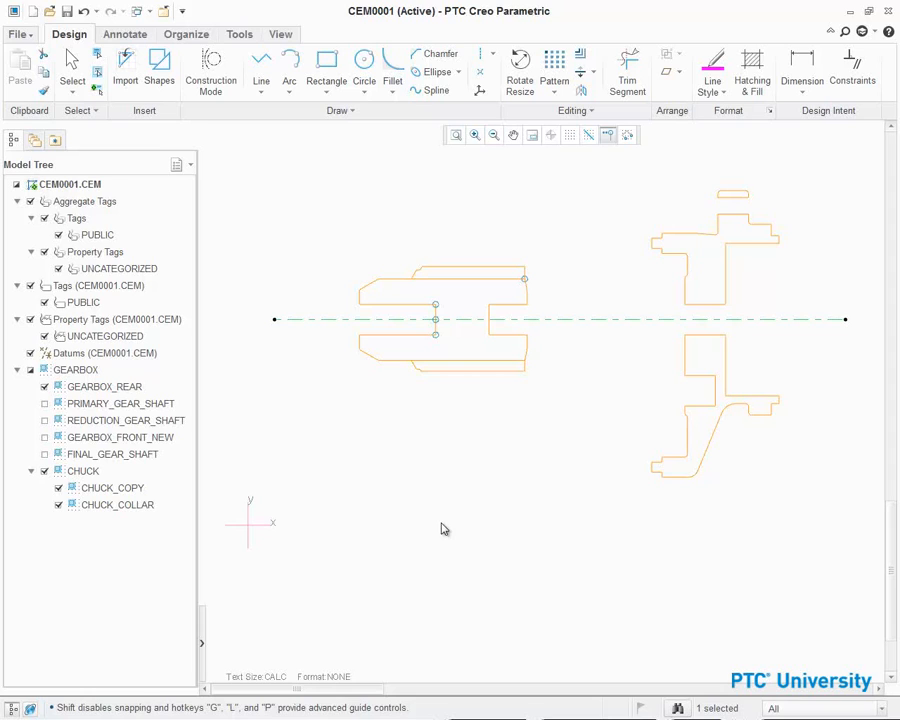
- Place a coordinate system where the centerline meets the gearbox rear mounting face
scroll(798, 243, up, 5)
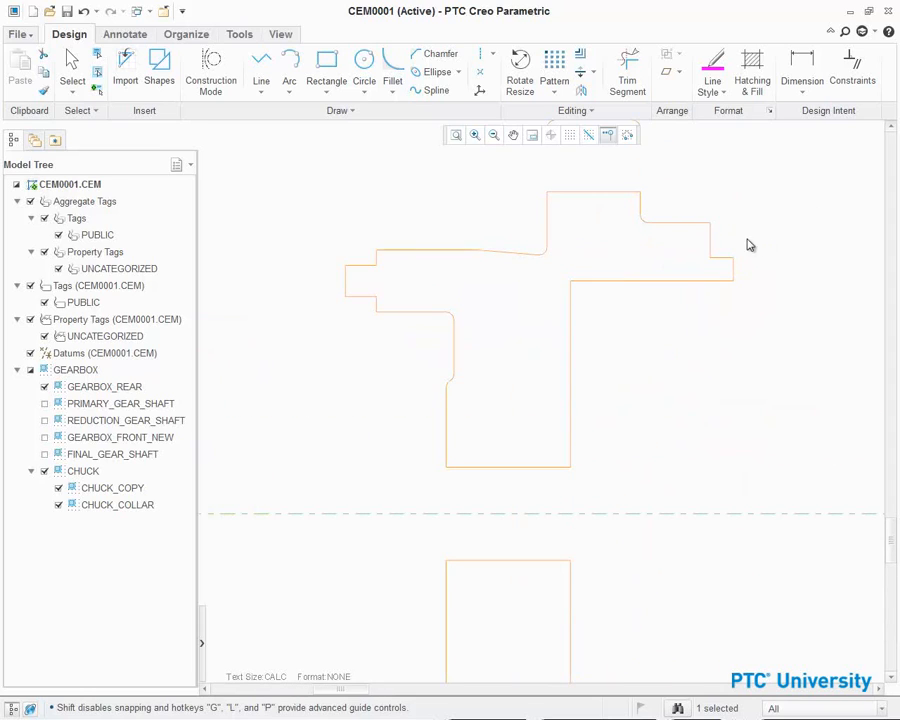
scroll(776, 228, down, 3)
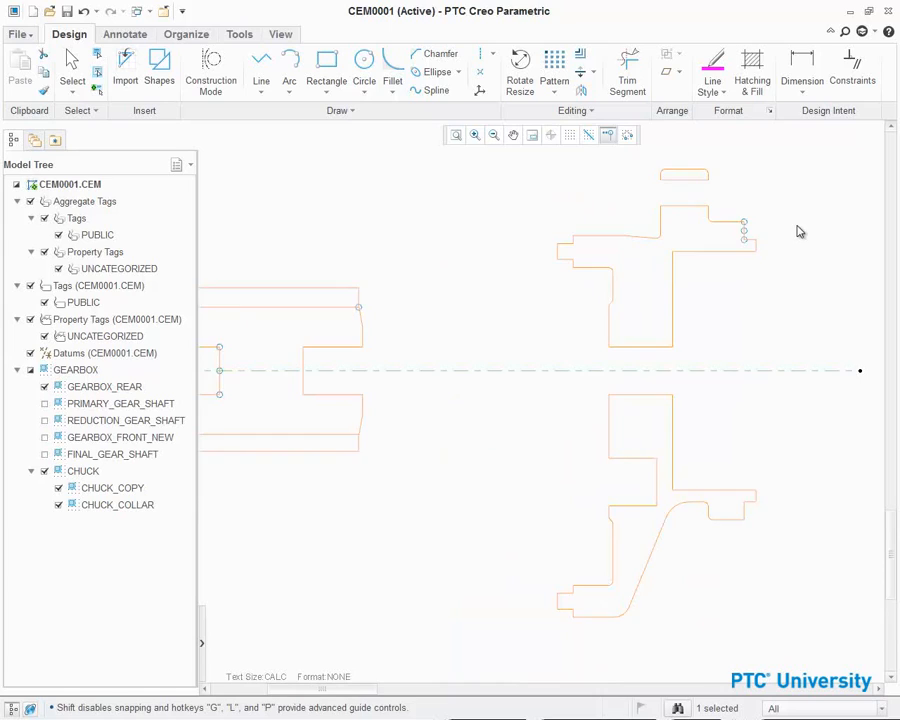
scroll(785, 245, down, 2)
click(500, 148)
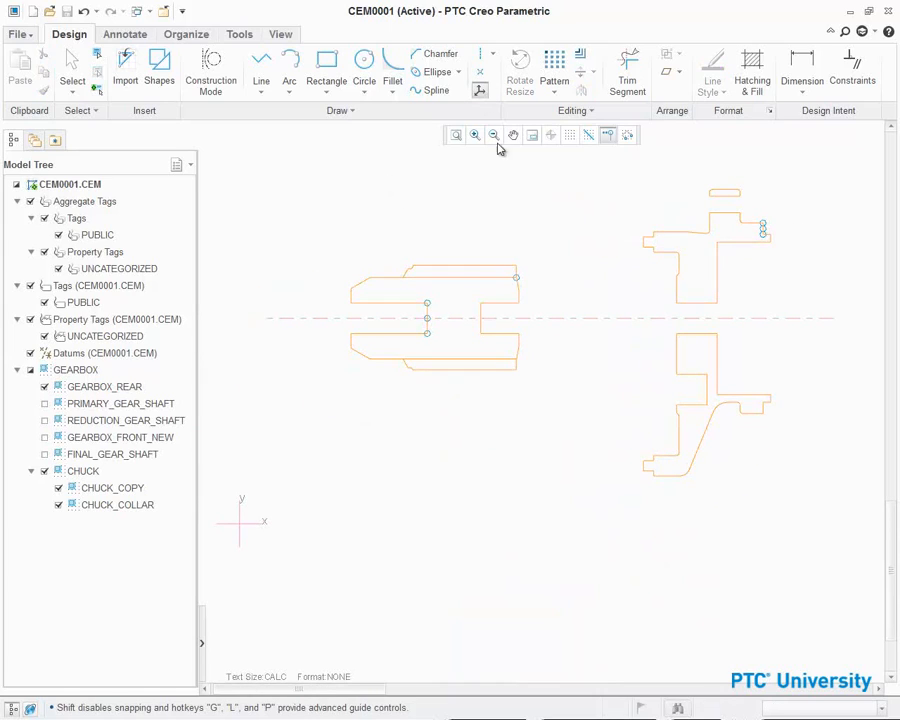
click(759, 319)
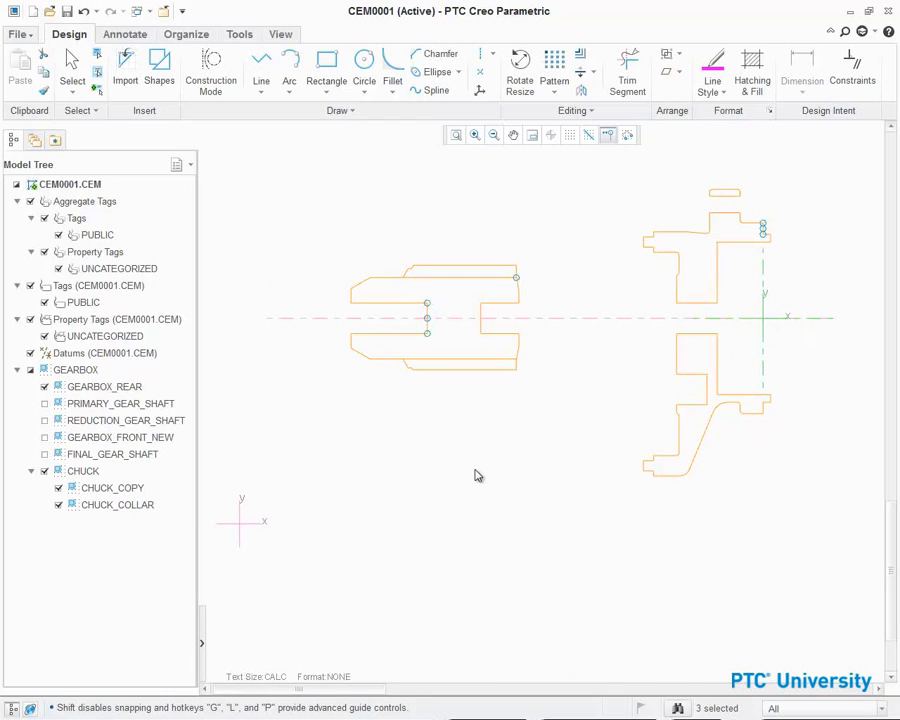
right_click(478, 476)
click(542, 199)
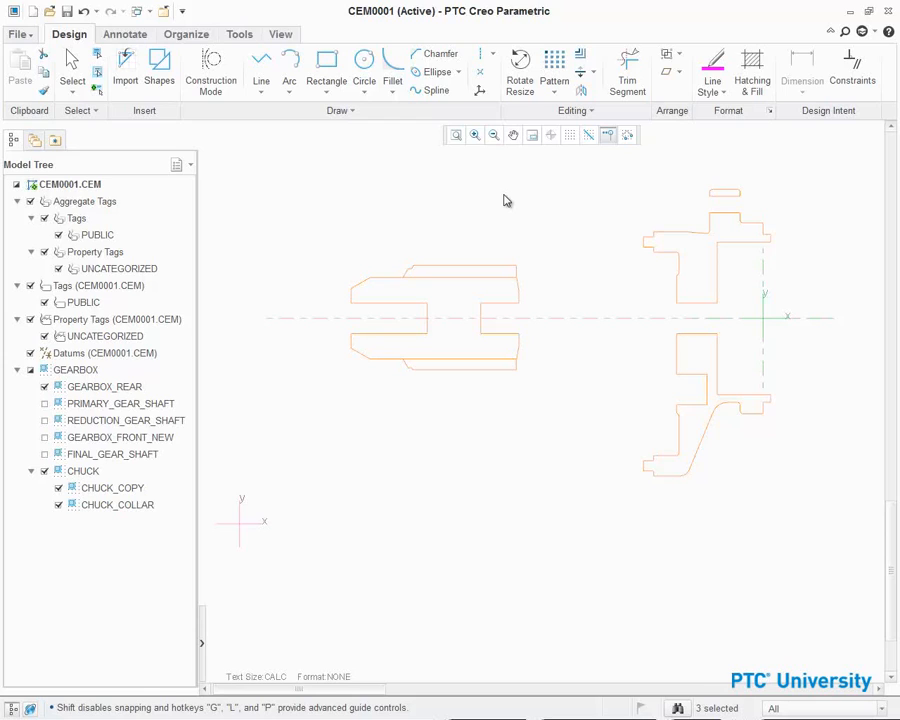
mouse_move(669, 231)
mouse_move(670, 480)
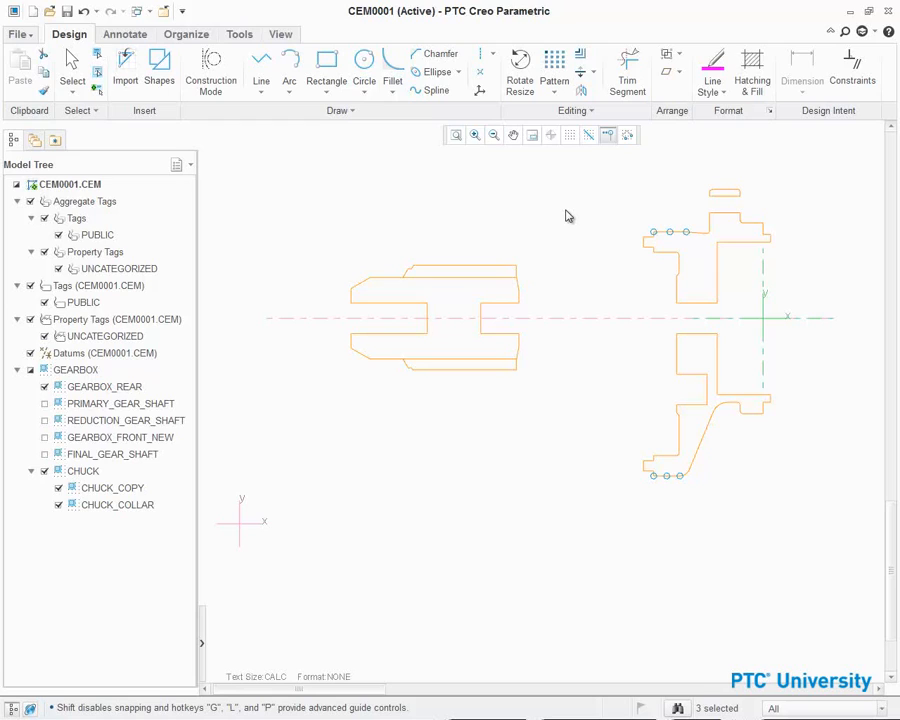
key(Escape)
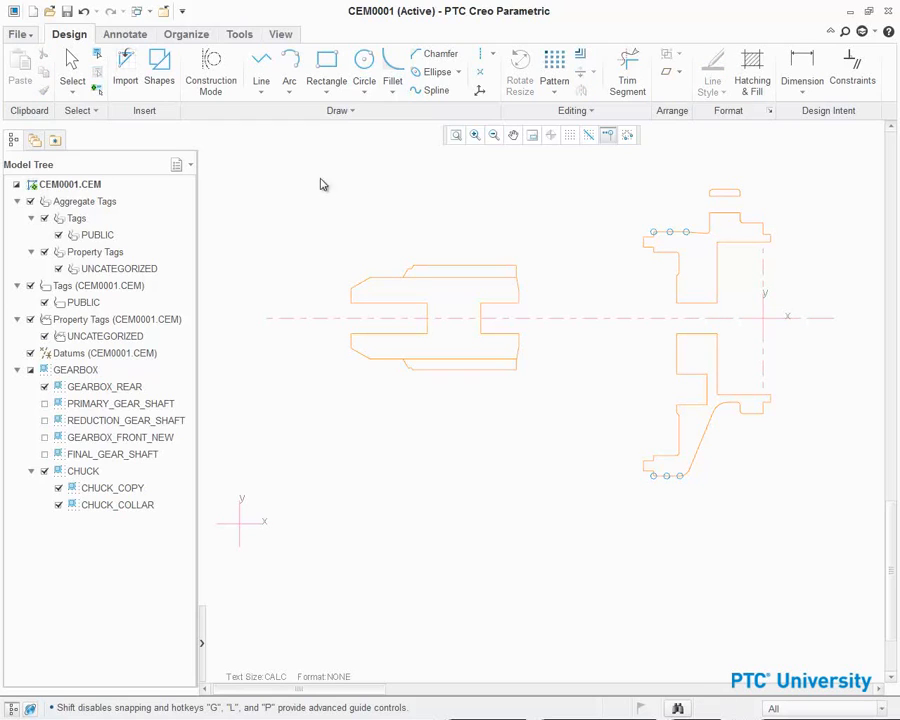
- Draw connected lines from the top edge down to the bottom edge, closing the new front housing outline
click(261, 68)
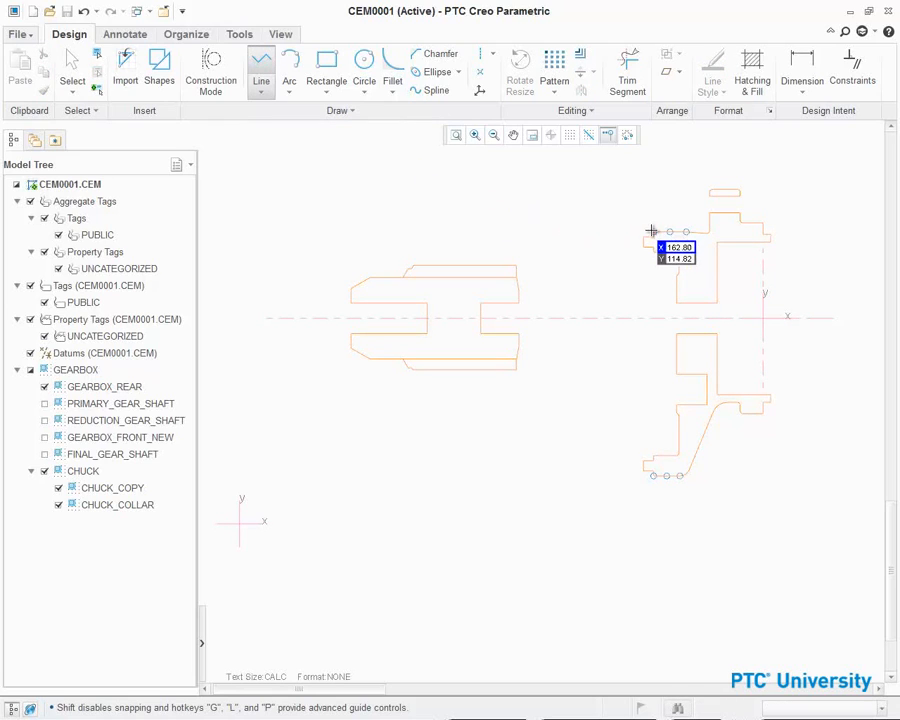
click(530, 232)
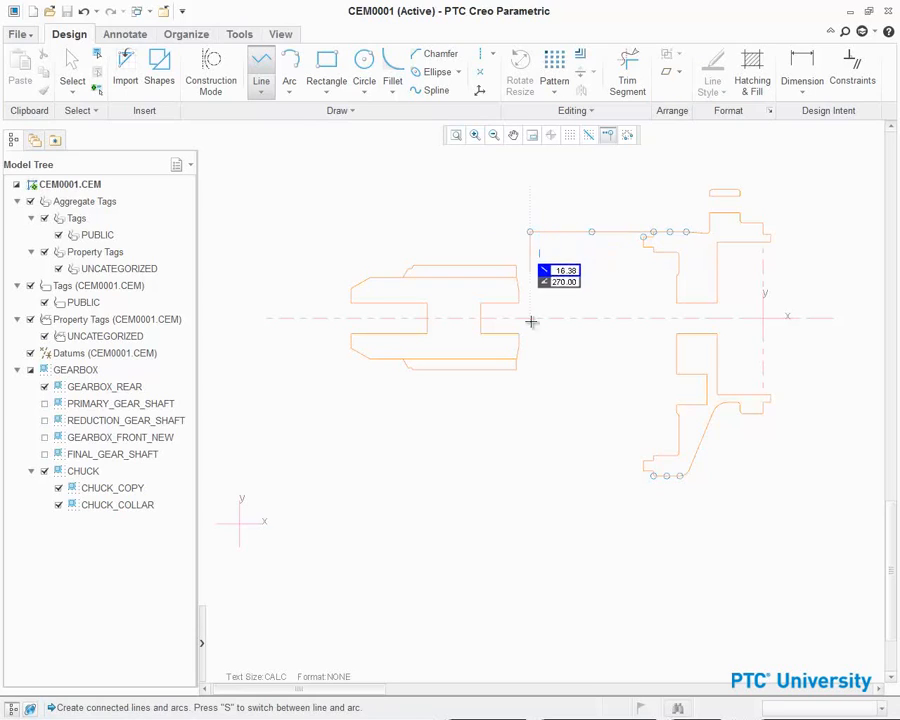
click(531, 475)
click(653, 478)
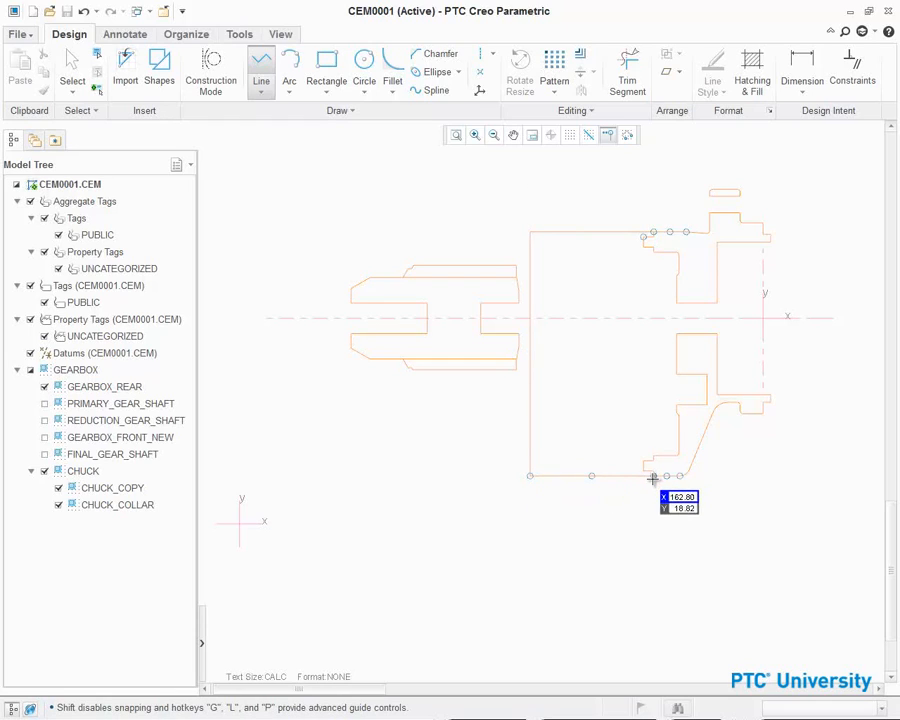
middle_click(650, 532)
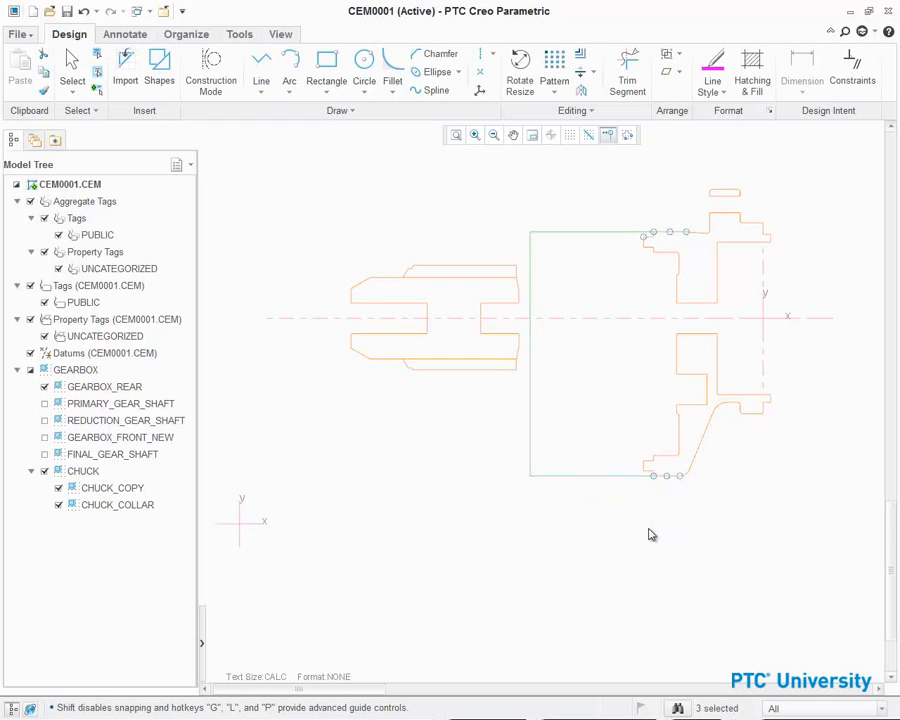
- Chamfer the lower-left corner between the new vertical and bottom lines
click(436, 54)
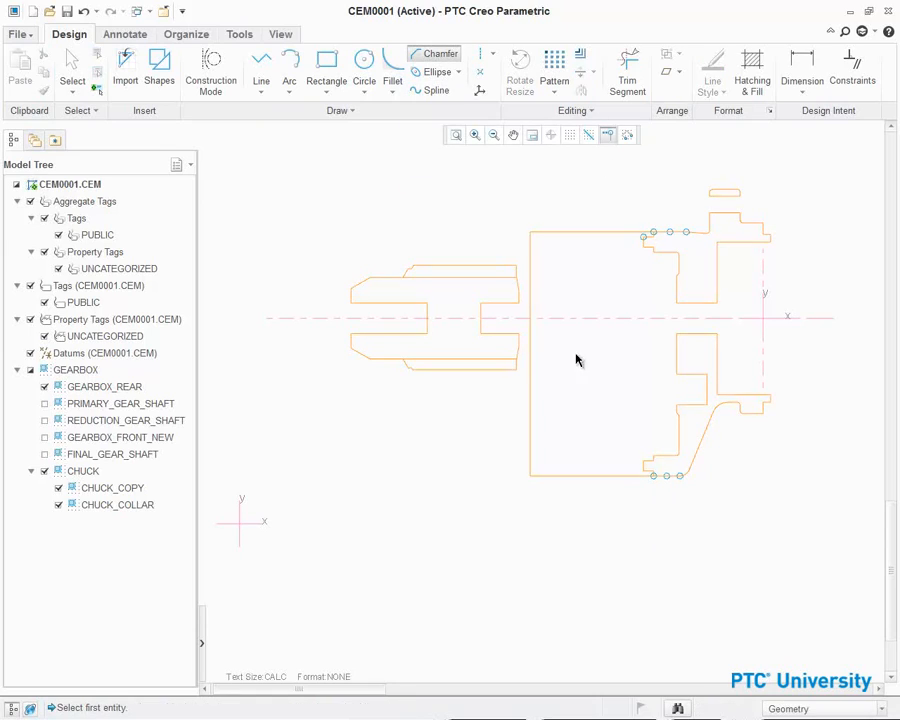
click(532, 410)
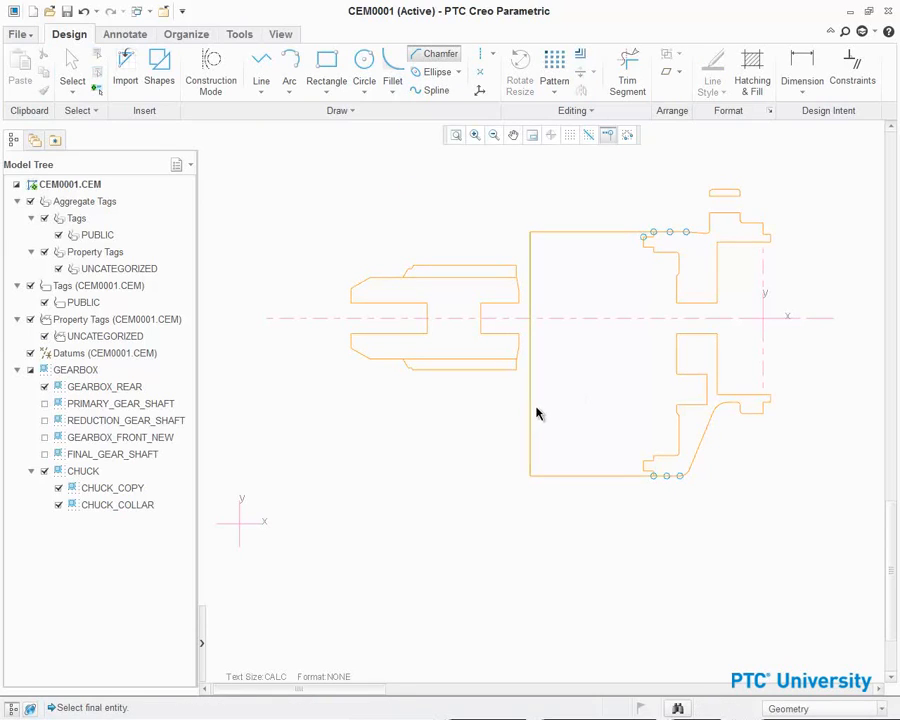
click(630, 478)
middle_click(641, 541)
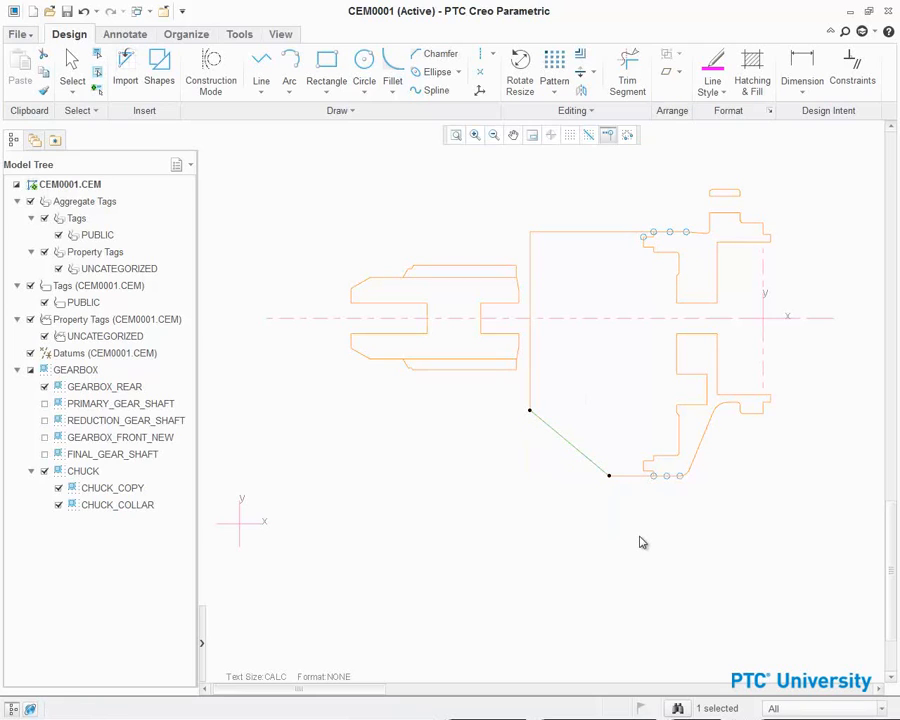
- Fillet the upper-left corner between the new top and vertical lines
click(392, 70)
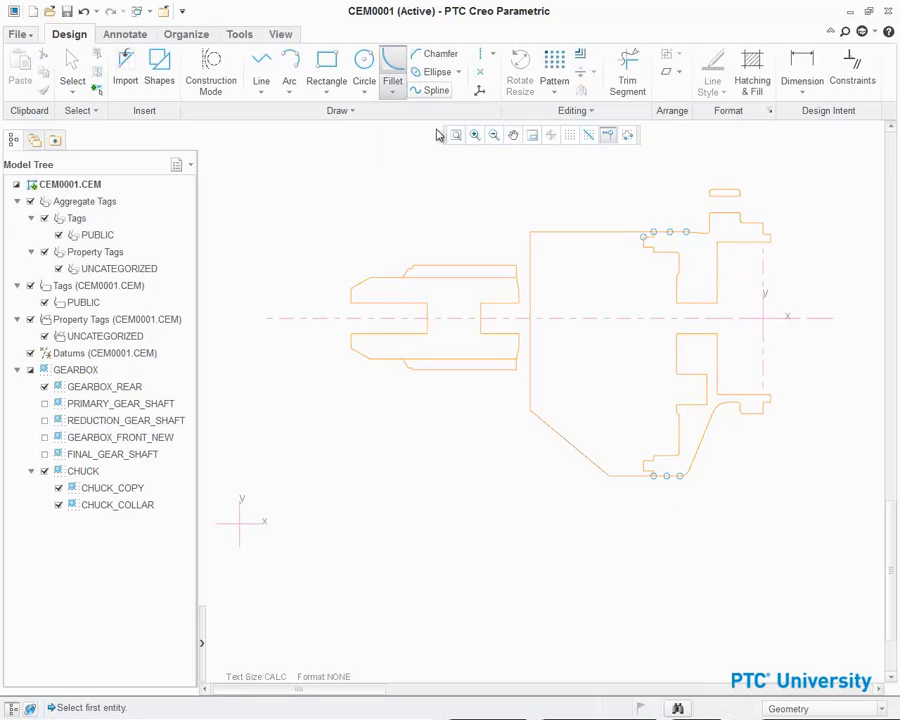
click(544, 235)
click(531, 260)
middle_click(453, 218)
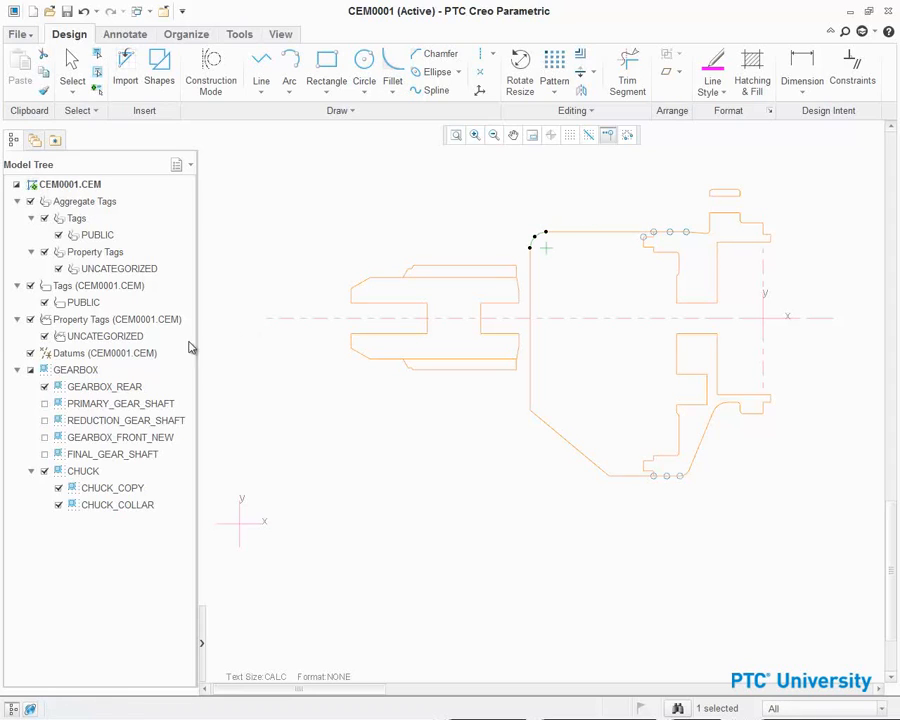
- Hide the GEARBOX_REAR and CHUCK section geometry, leaving only the new outline
click(44, 386)
click(44, 471)
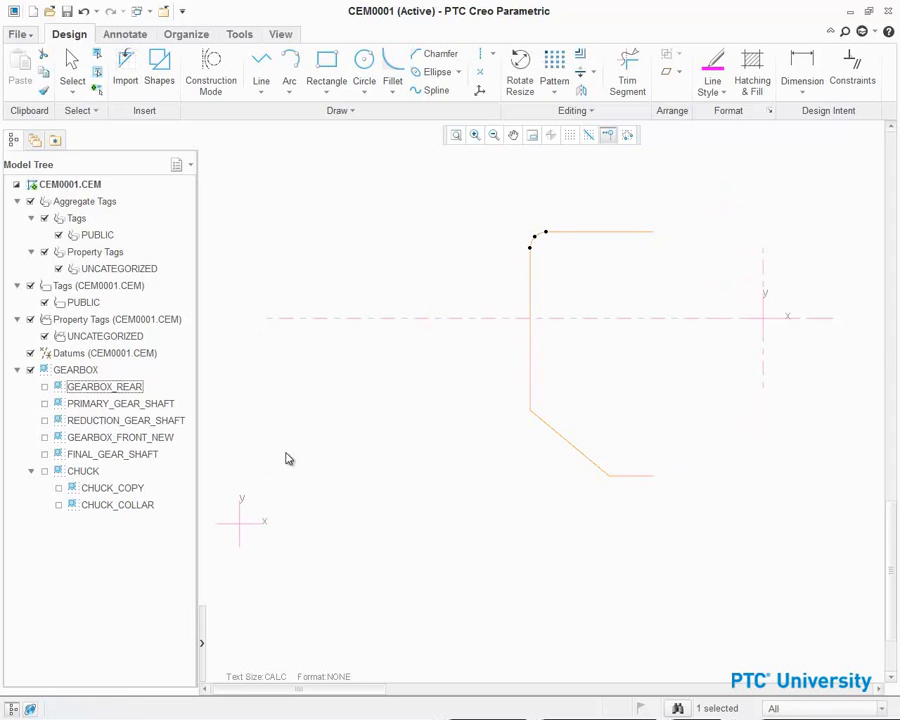
scroll(288, 456, down, 1)
scroll(290, 455, up, 2)
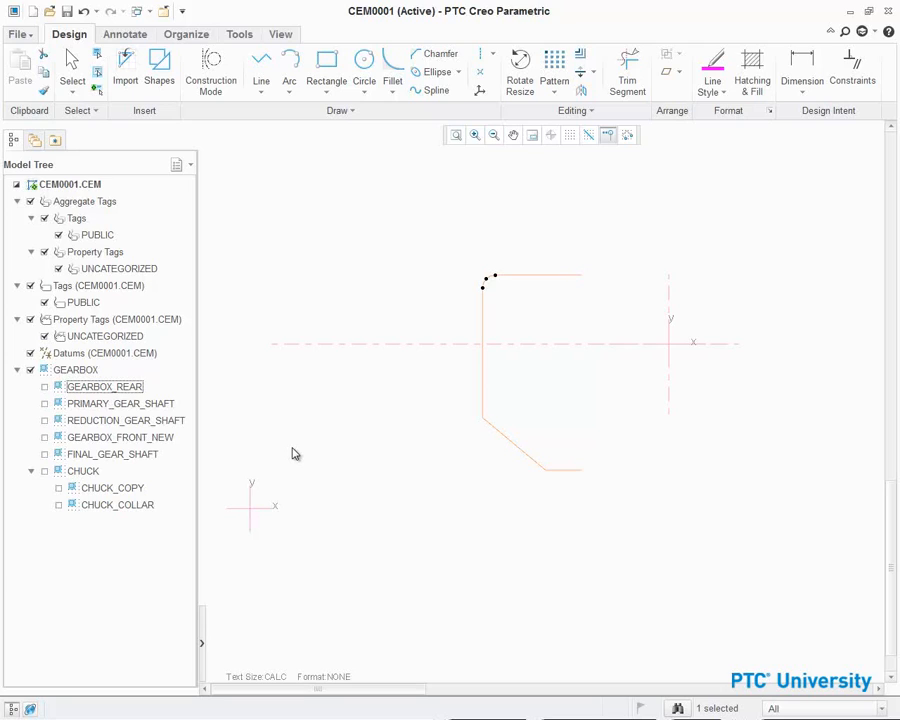
- Select the whole new front housing outline and add it to the Public tag
mouse_move(254, 201)
mouse_down()
mouse_move(303, 271)
mouse_move(721, 452)
mouse_move(789, 510)
mouse_move(752, 482)
mouse_up()
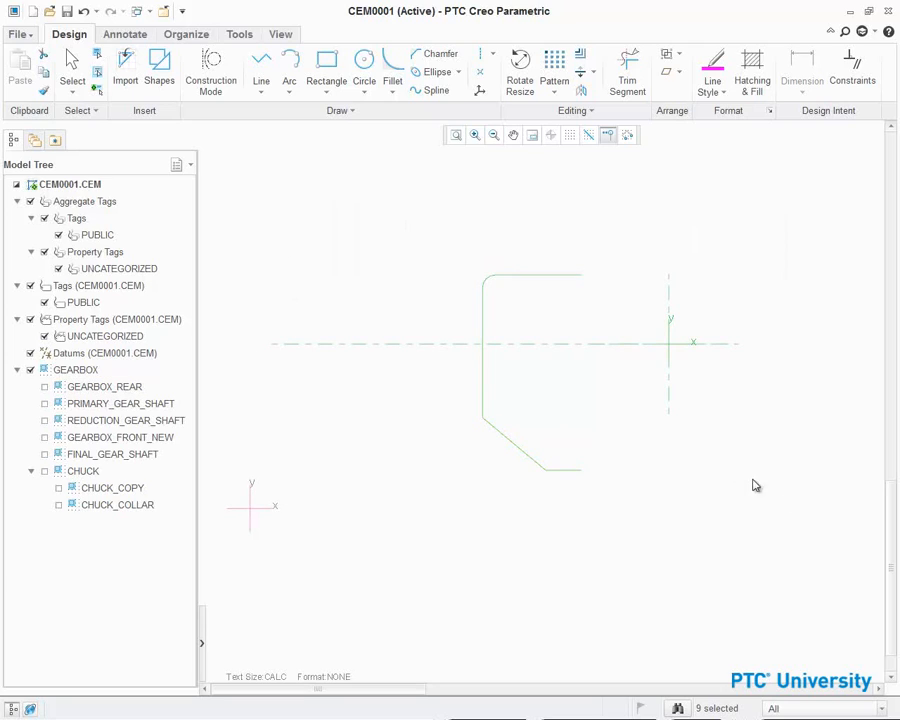
right_click(694, 464)
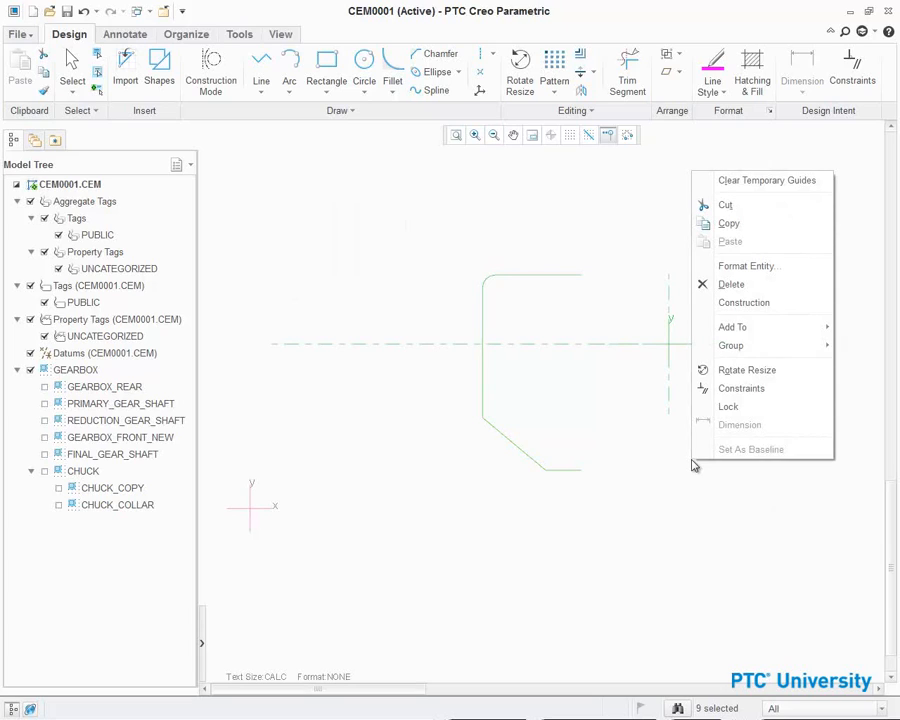
mouse_move(738, 328)
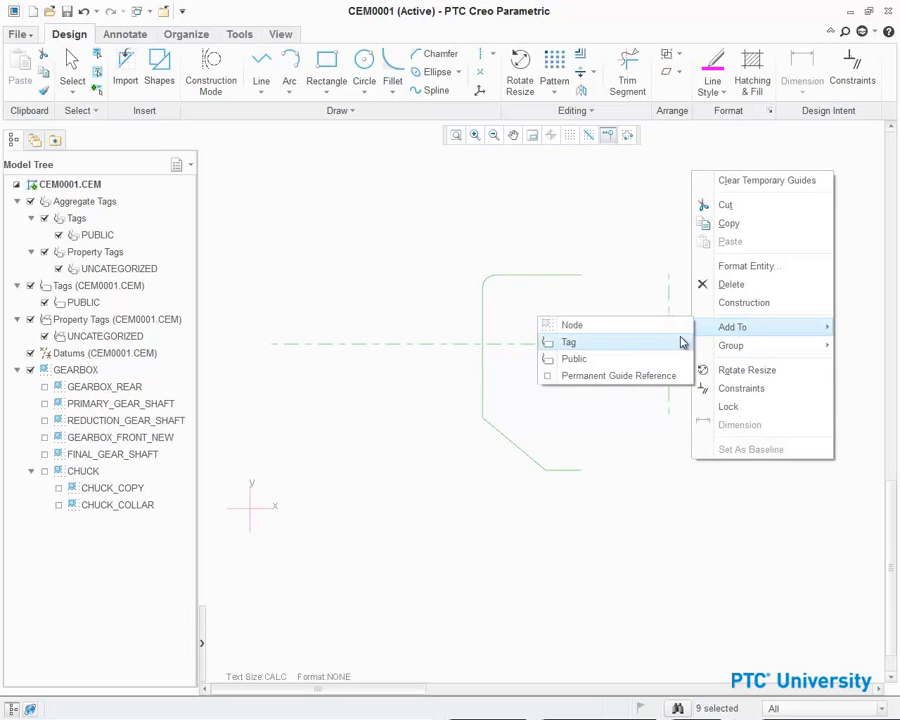
click(633, 368)
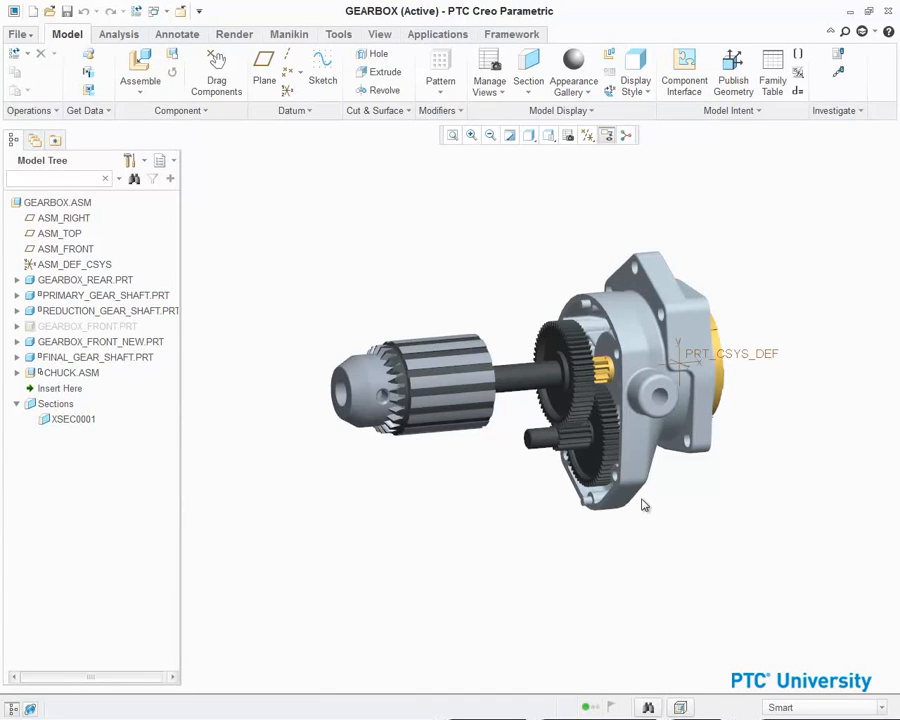
- In the gearbox assembly, activate the GEARBOX_FRONT_NEW part
click(115, 343)
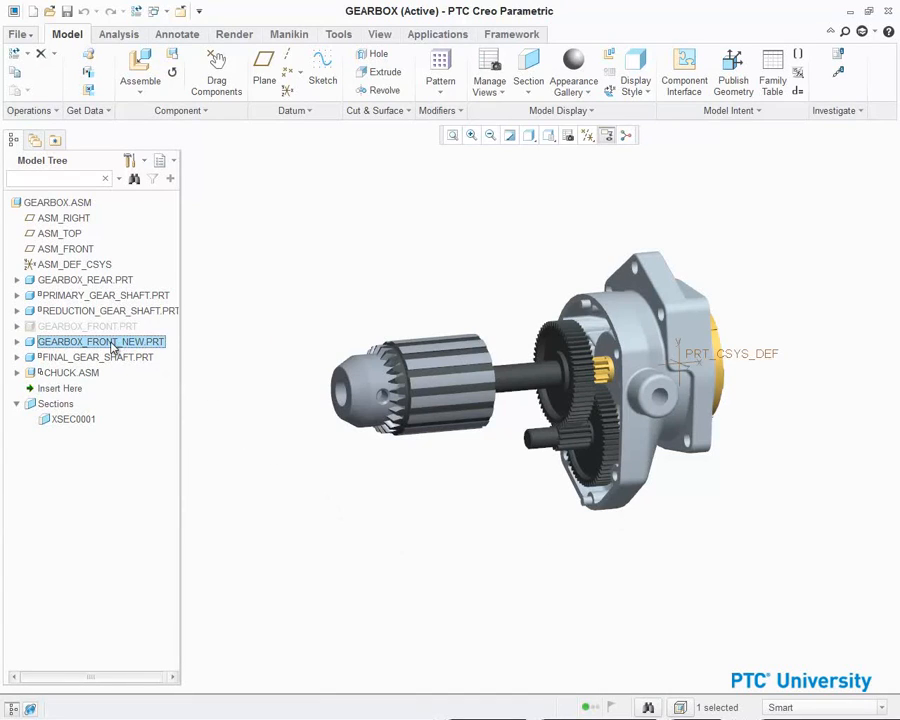
right_click(115, 343)
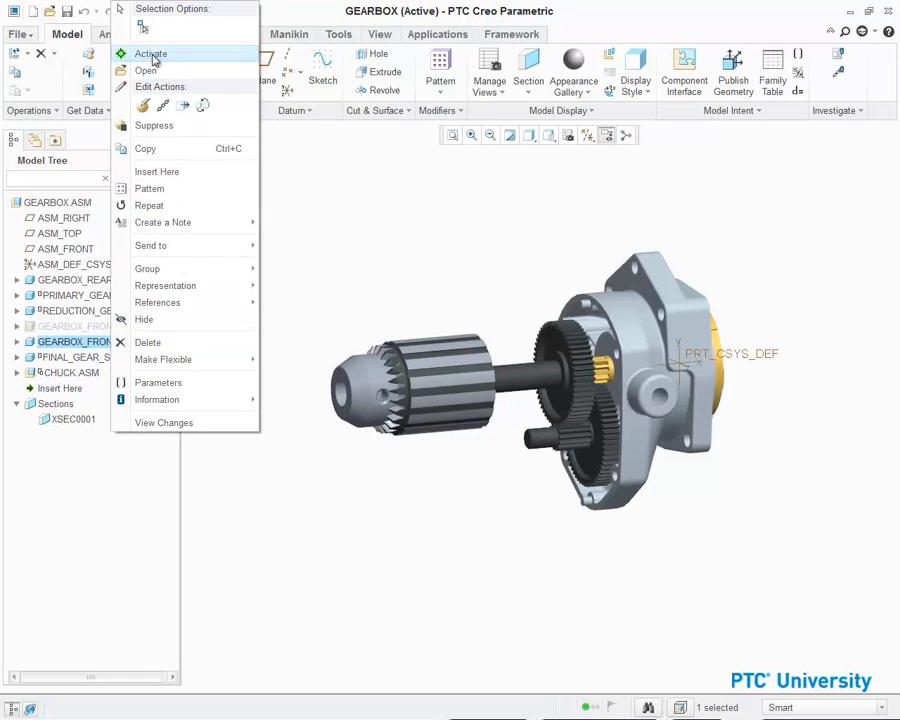
click(151, 55)
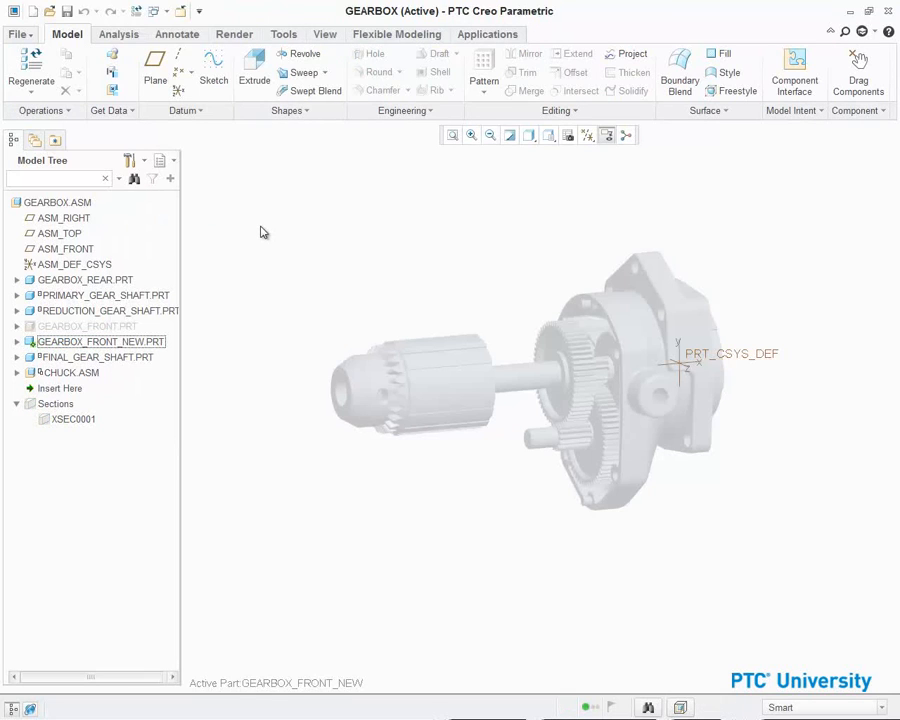
- Insert a layout feature from cem0001.cem, placing its coordinate system coincident with PRT_CSYS_DEF
click(112, 110)
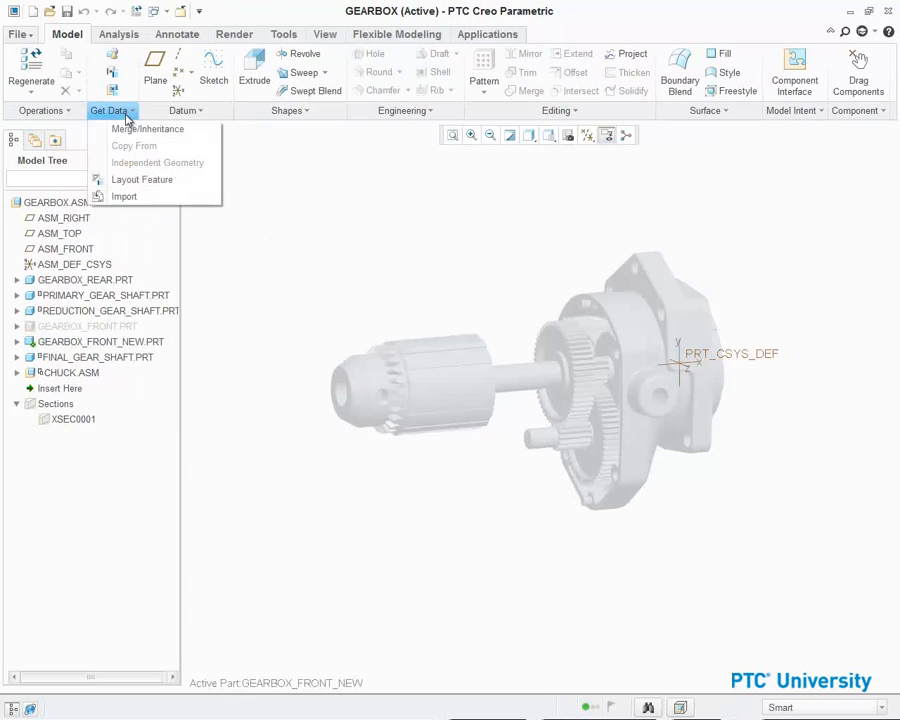
click(193, 181)
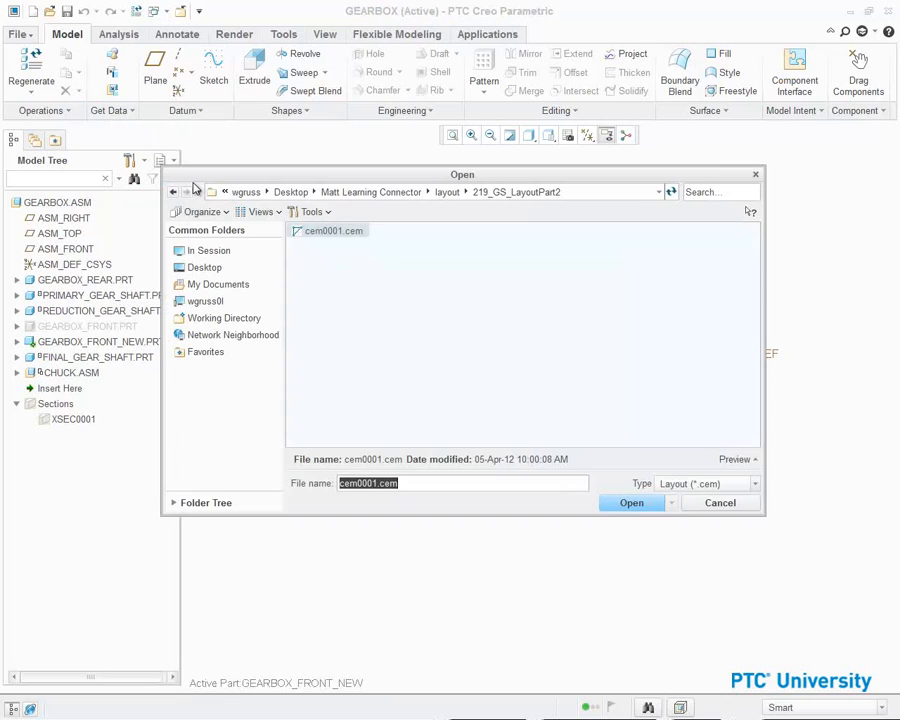
click(629, 503)
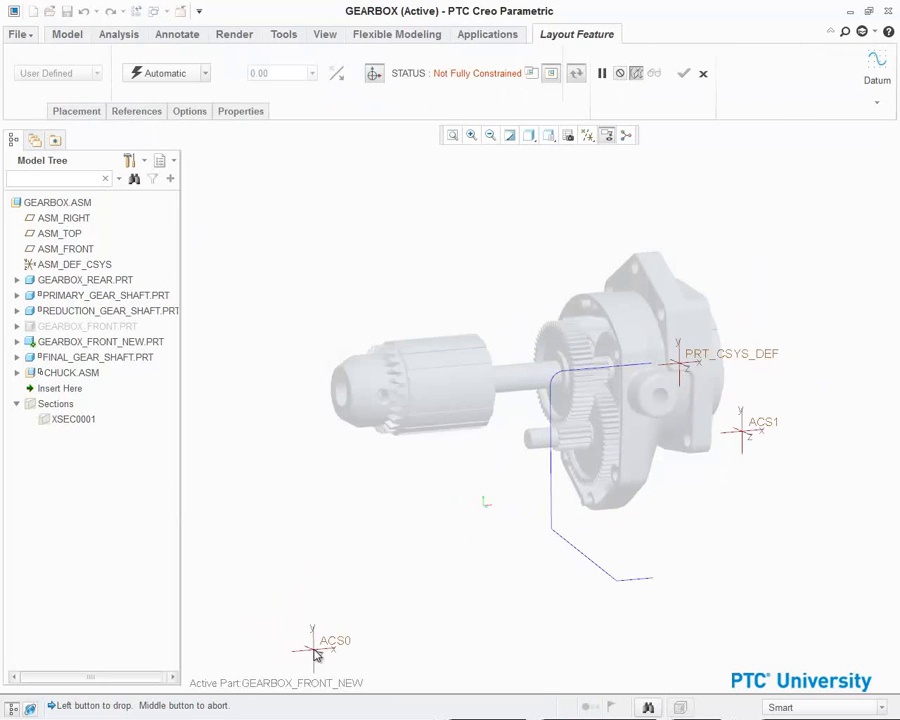
click(315, 645)
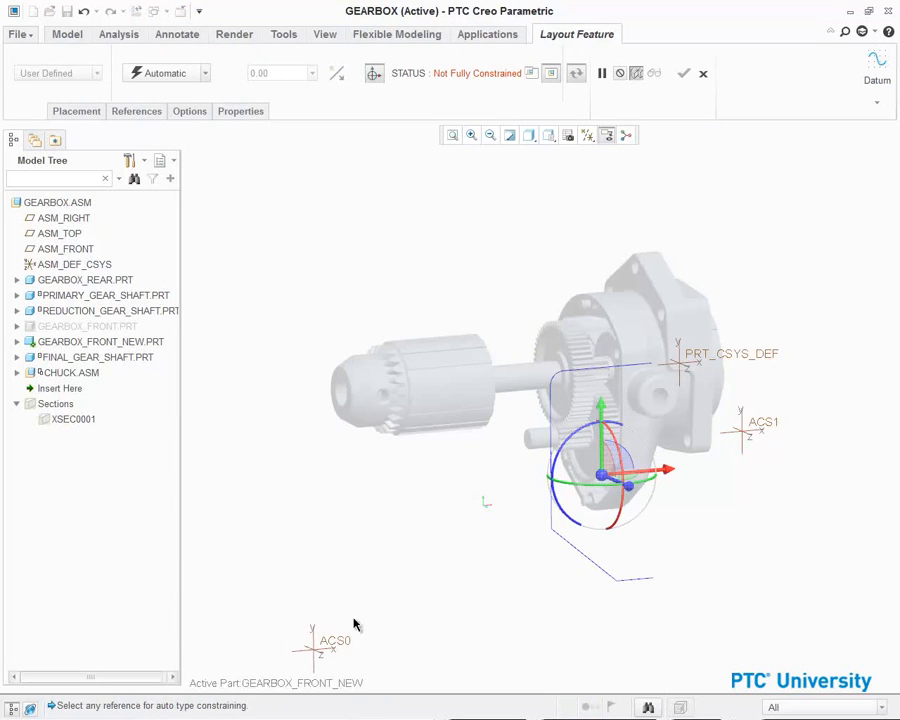
click(751, 412)
click(705, 367)
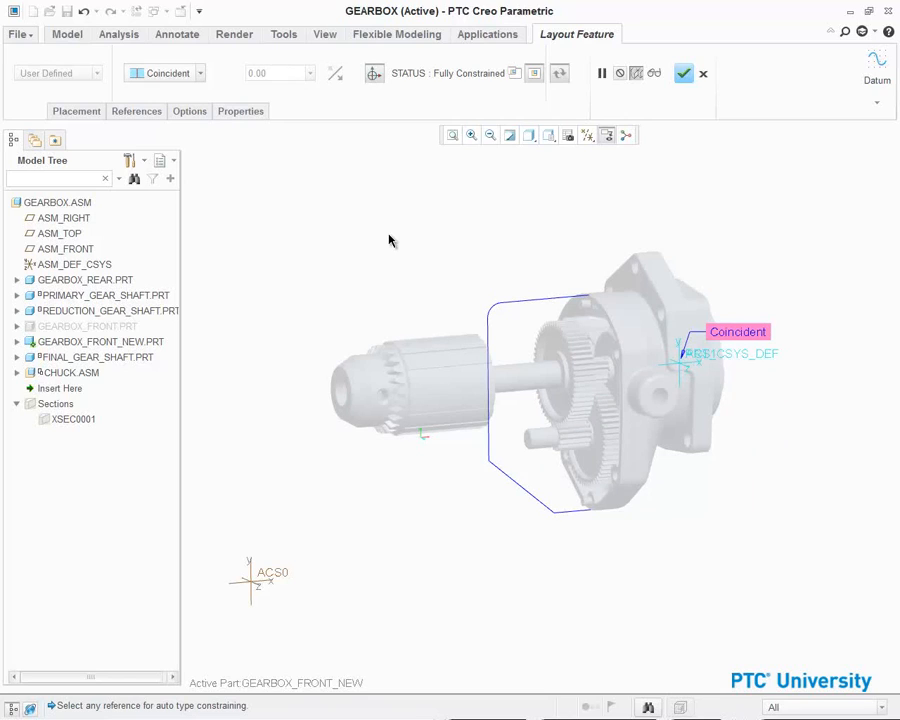
- Pick the four outline segments as the layout feature's entity references and complete the feature
click(136, 111)
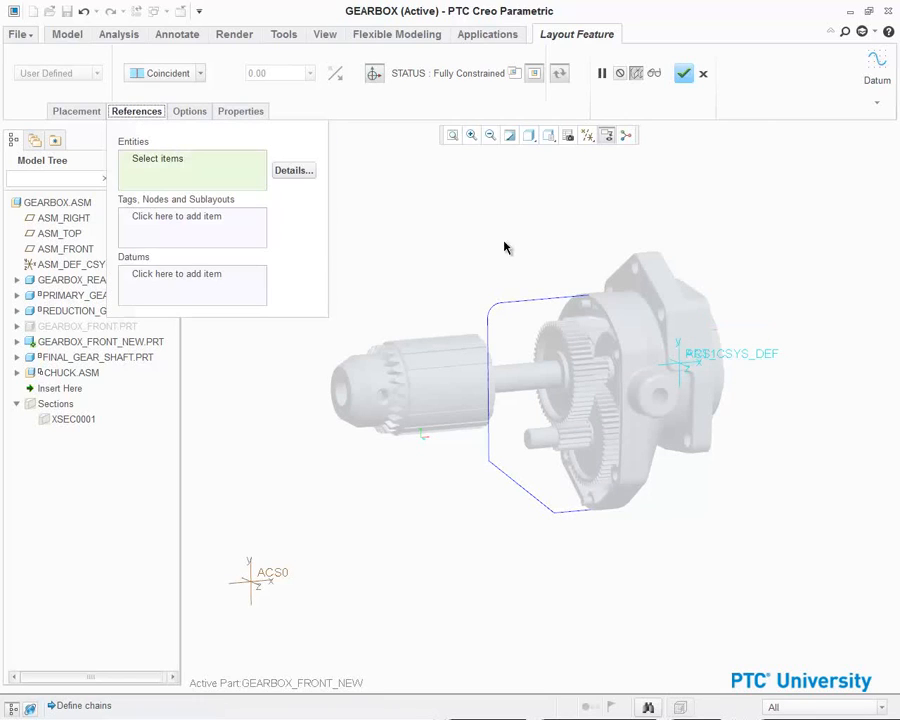
click(546, 303)
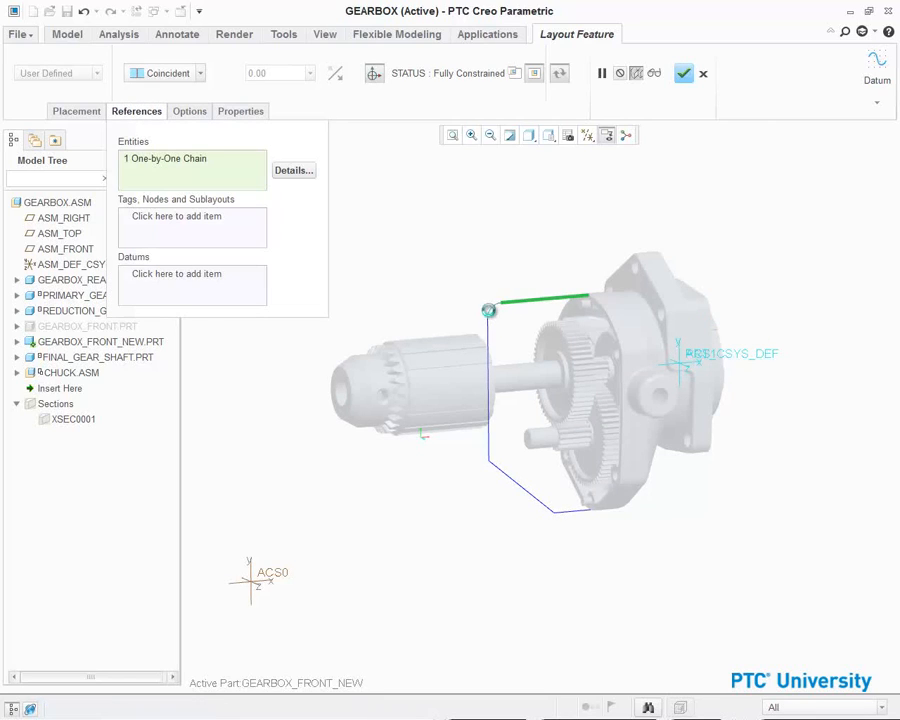
ctrl+click(490, 356)
ctrl+click(498, 469)
ctrl+click(568, 511)
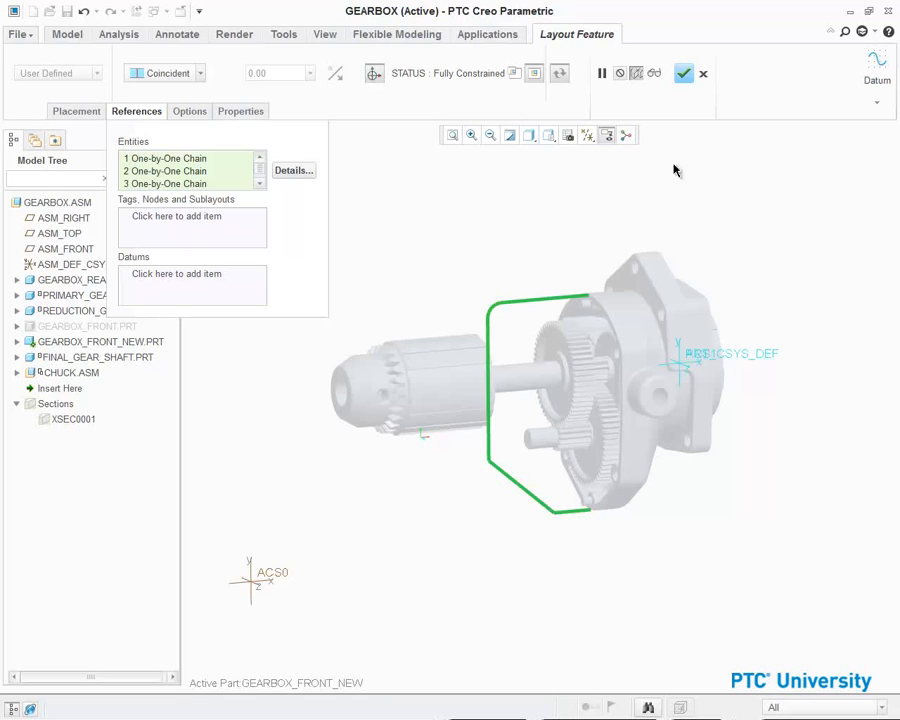
click(684, 73)
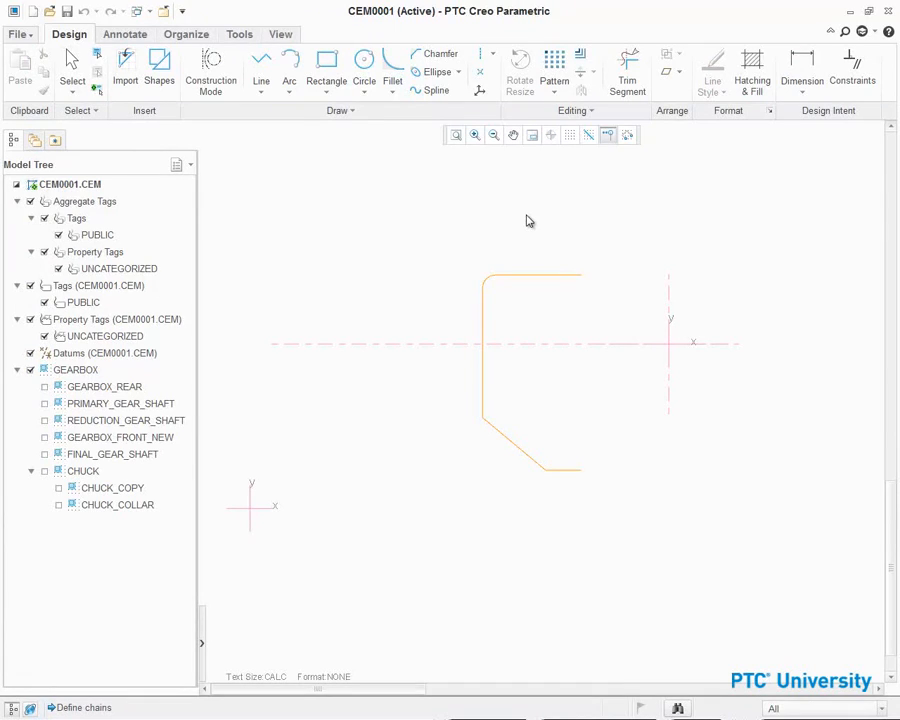
- In the layout, dimension the radius of the upper-left fillet on the new outline
right_click(337, 221)
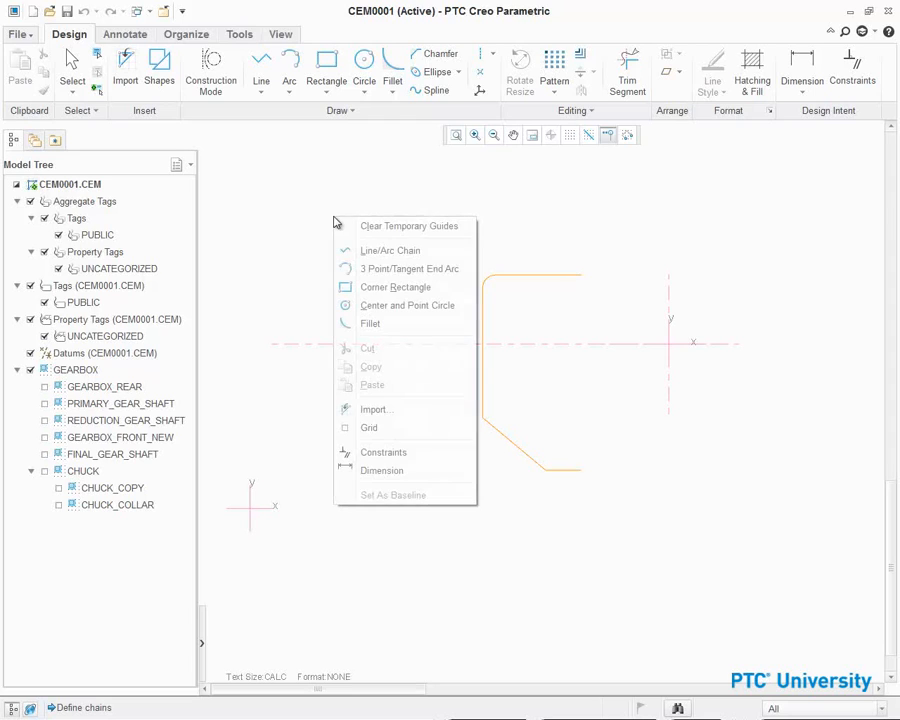
click(376, 474)
scroll(470, 285, up, 5)
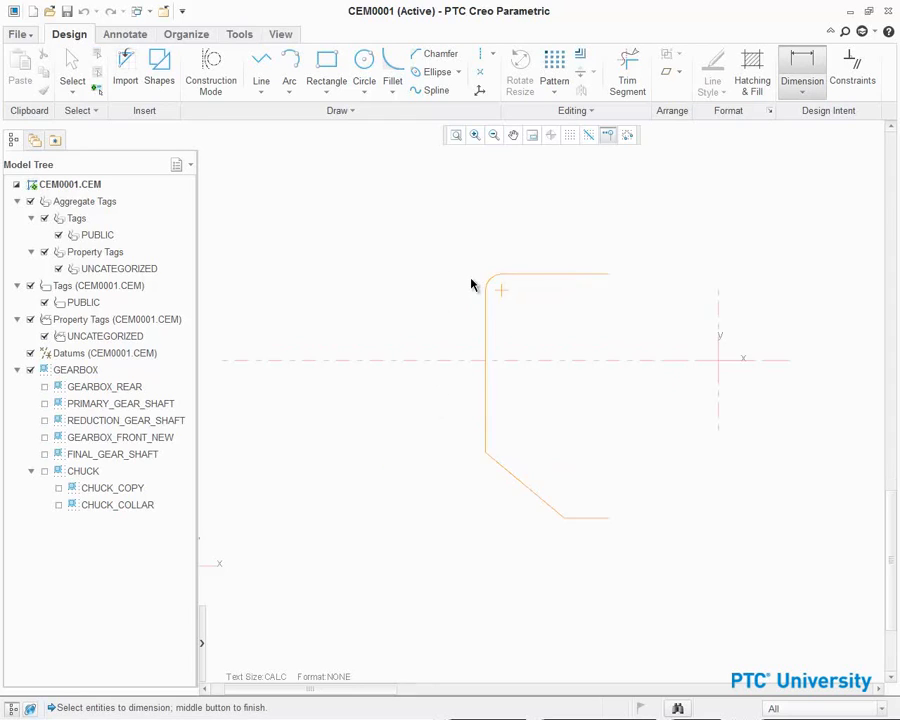
click(520, 290)
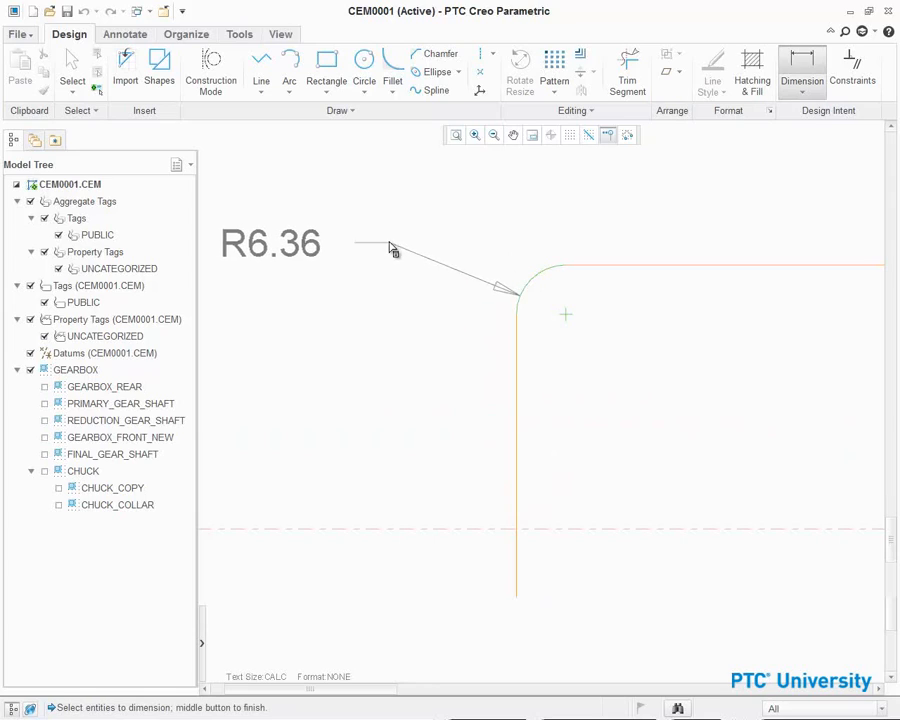
middle_click(392, 249)
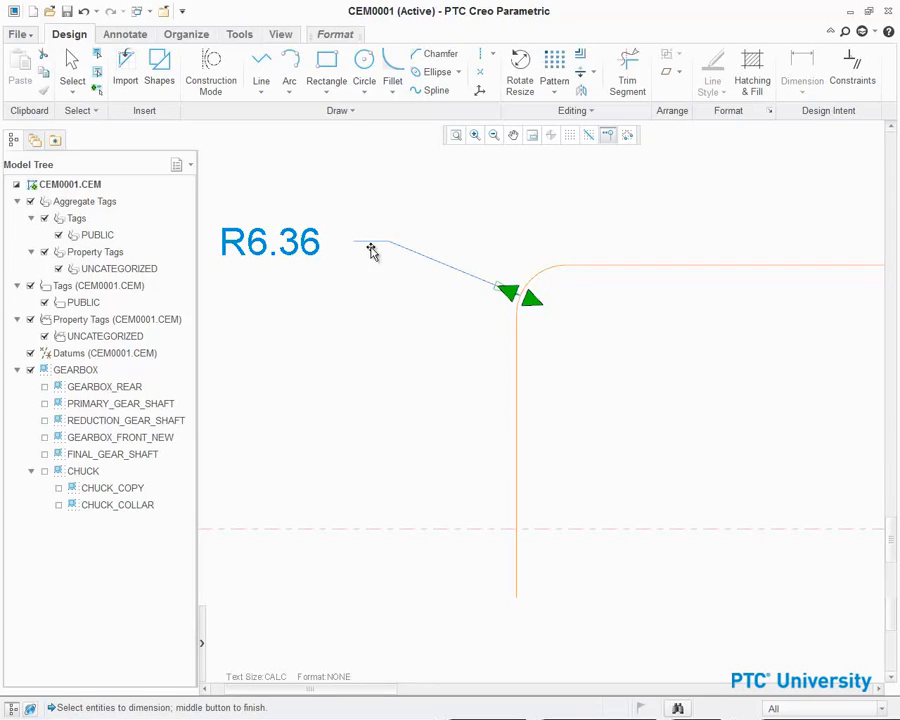
- Set the fillet radius dimension's nominal value to 30
double_click(295, 247)
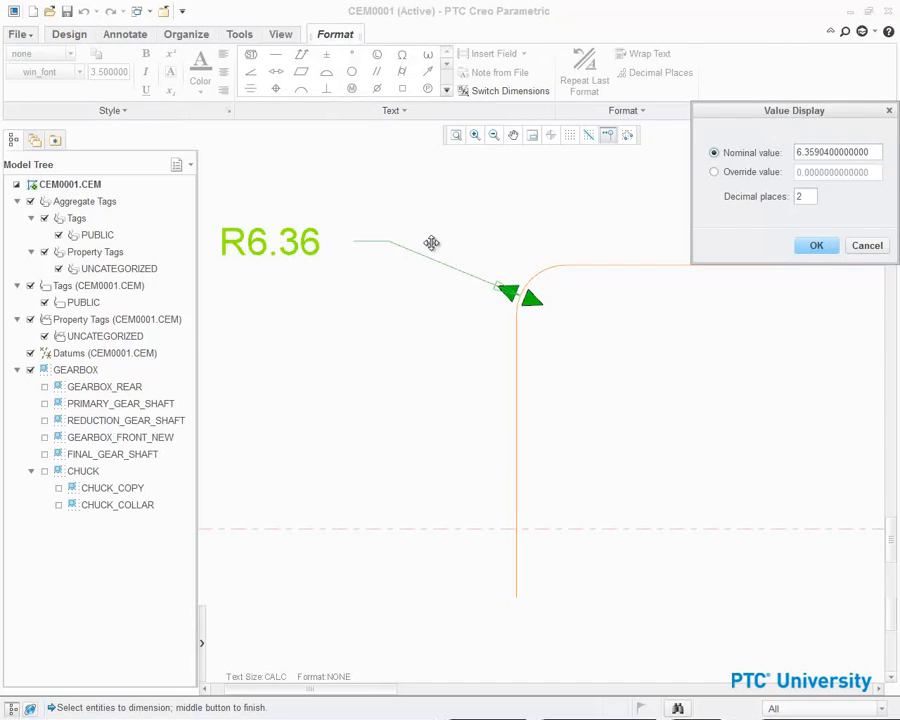
double_click(818, 151)
text(30)
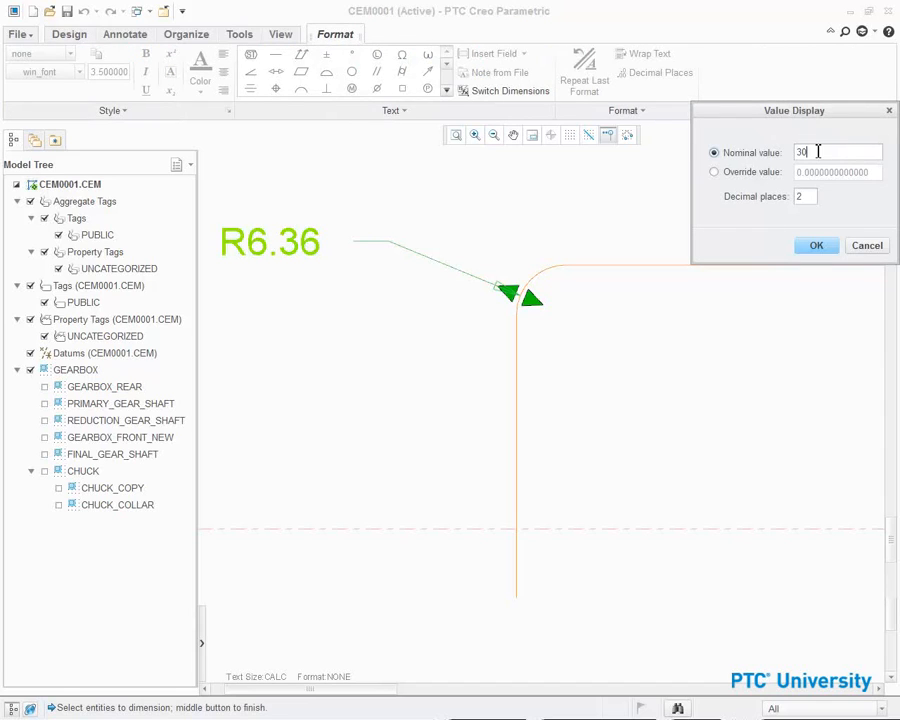
key(Return)
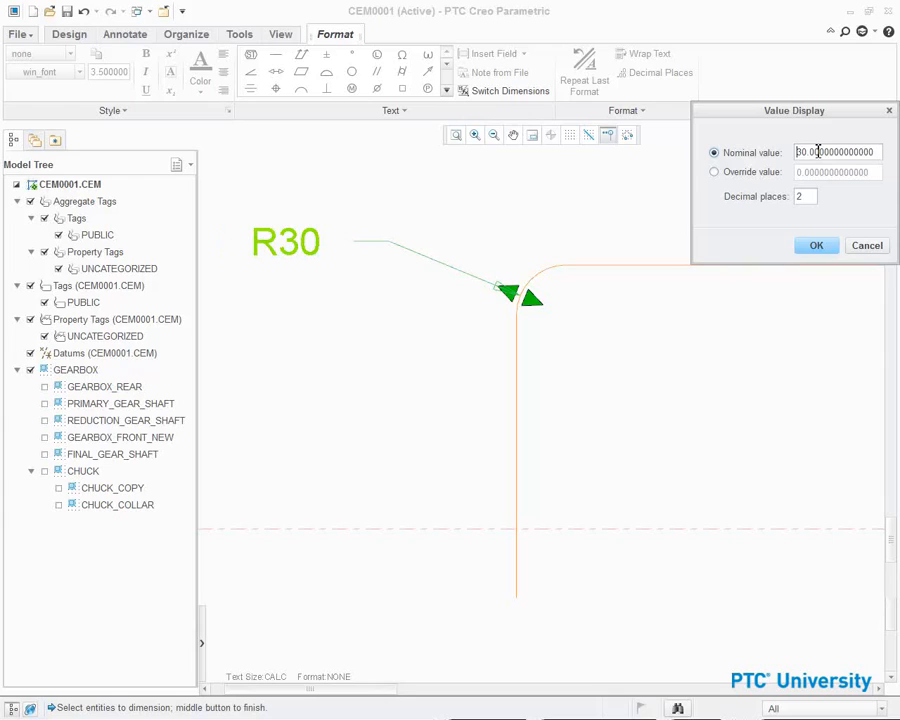
click(816, 245)
scroll(590, 262, down, 5)
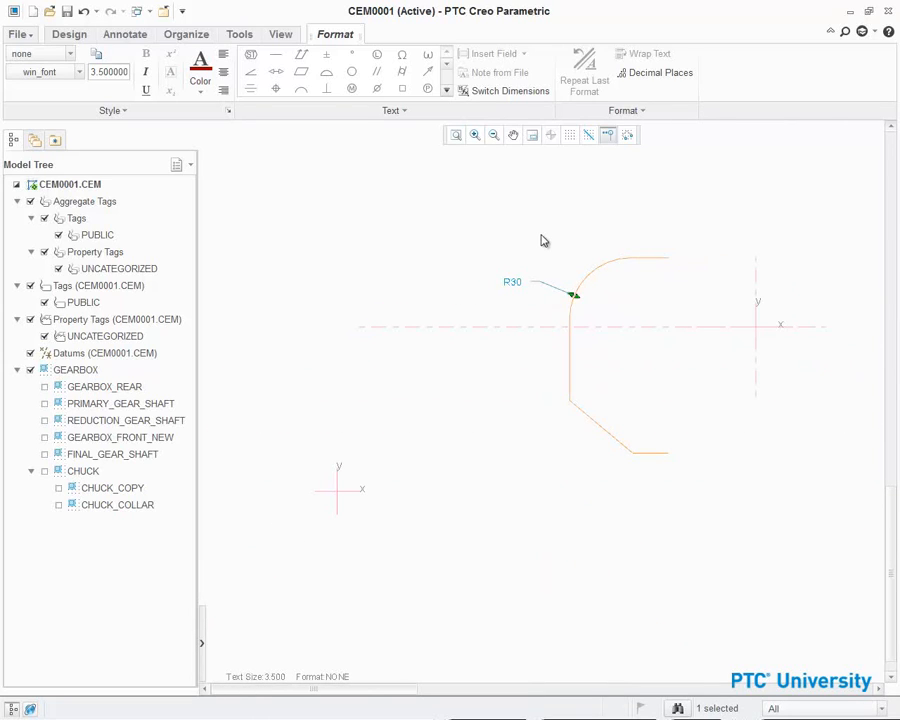
click(543, 240)
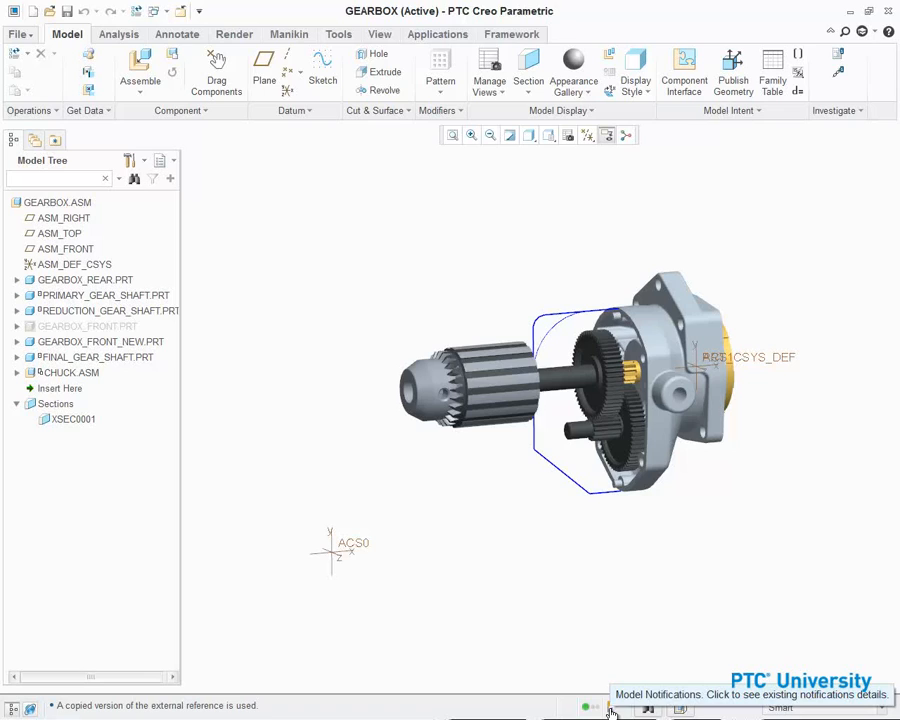
- Update the layout feature inside GEARBOX_FRONT_NEW so it picks up the layout change
click(17, 342)
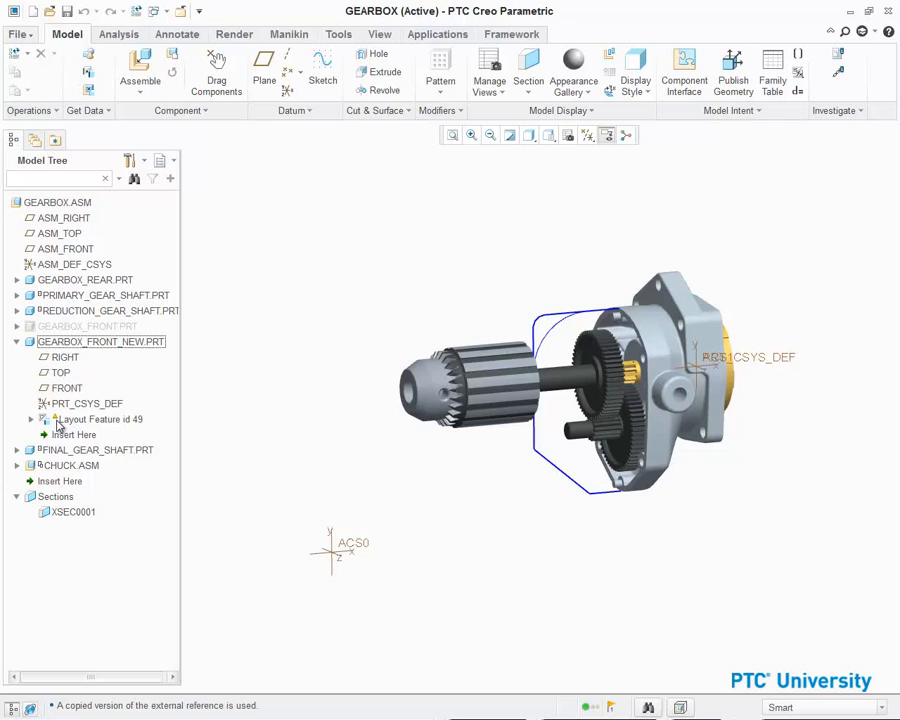
click(96, 419)
right_click(130, 420)
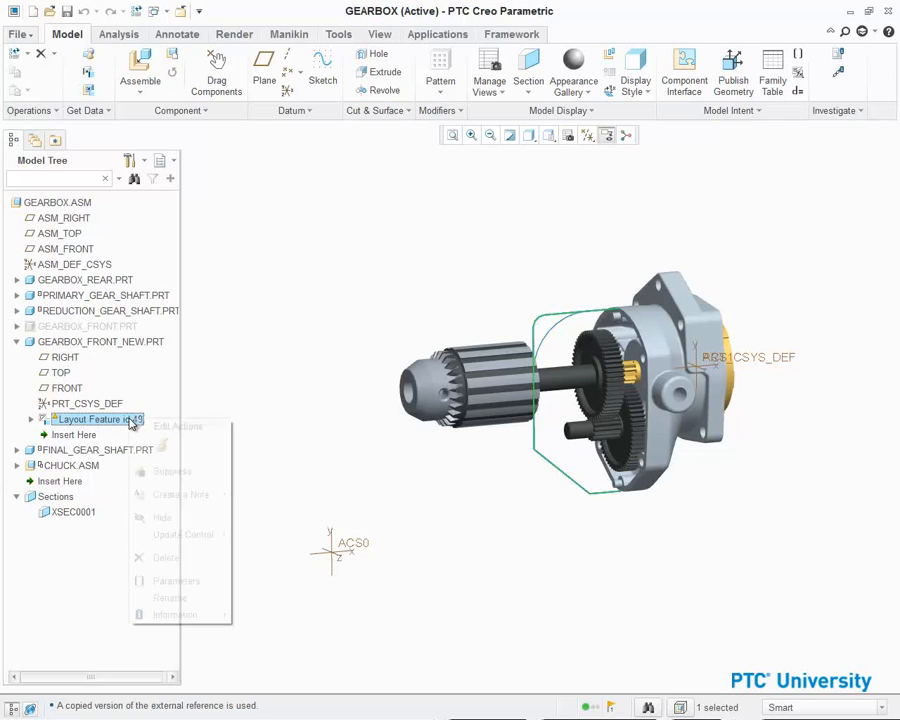
mouse_move(202, 535)
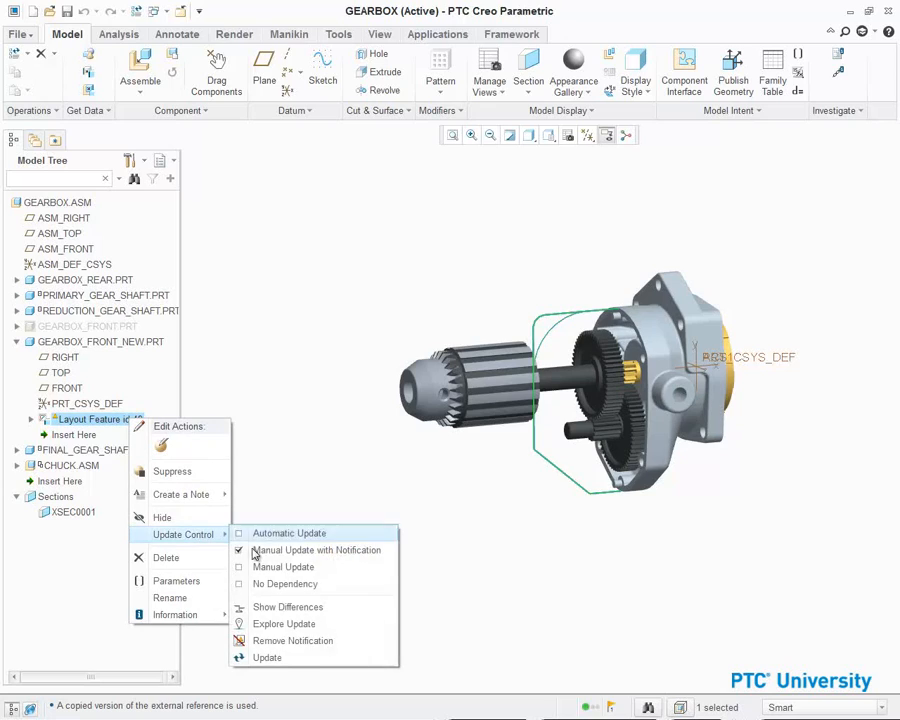
click(268, 658)
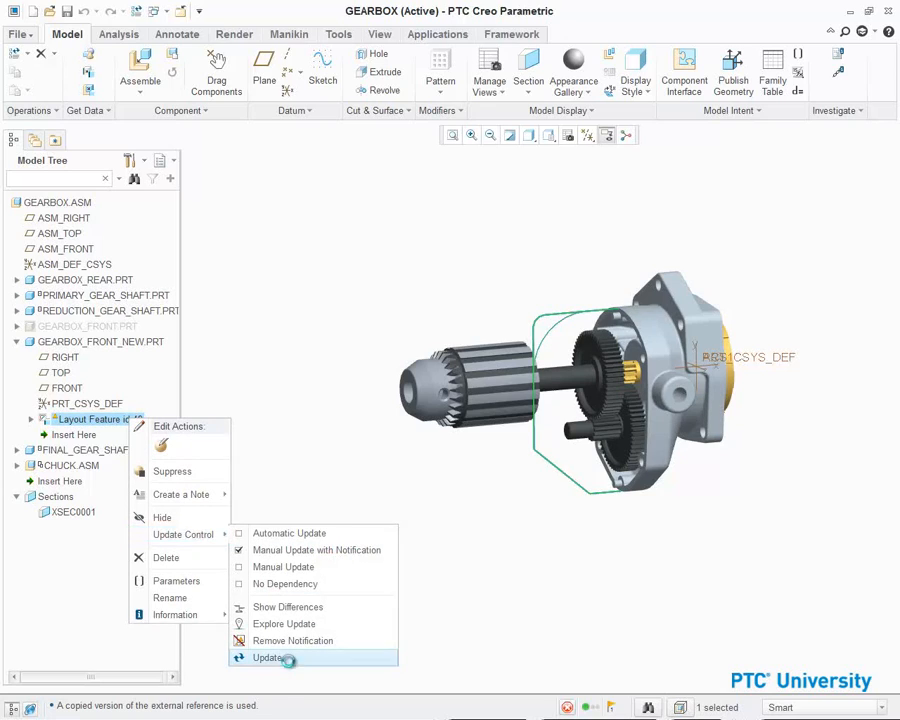